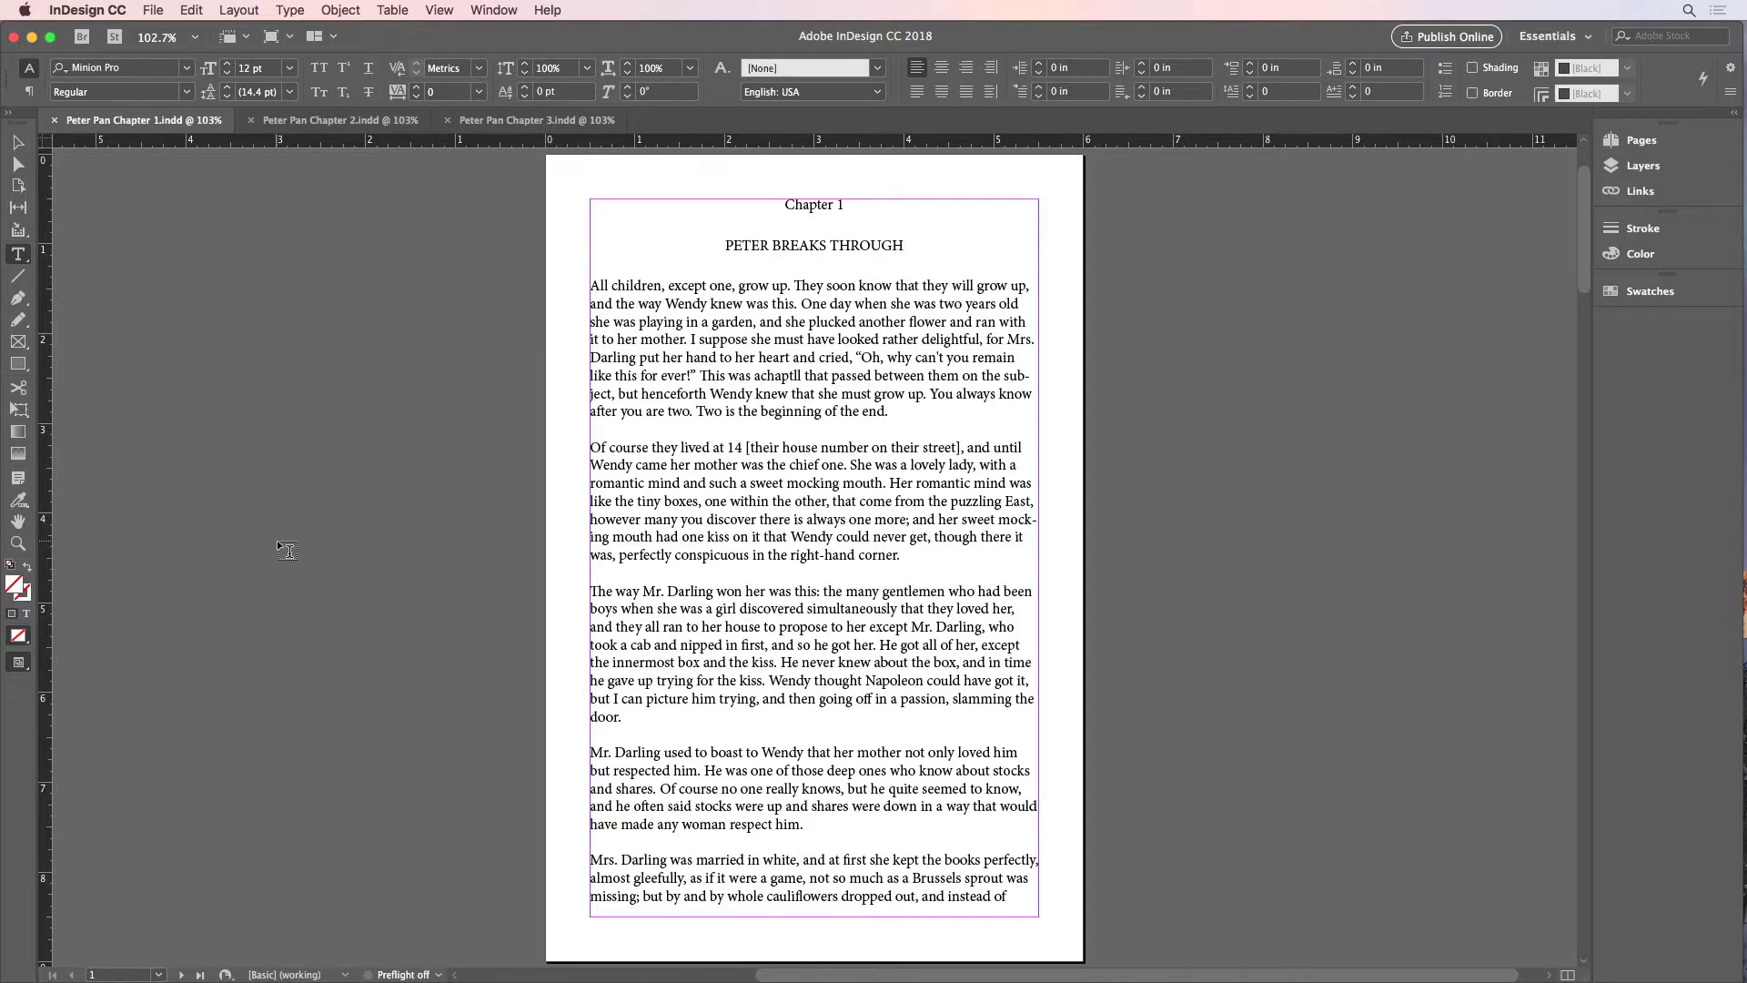
Check the empty Chapter 2 and Chapter 3 documents, then return to Chapter 1.
click(332, 122)
click(499, 127)
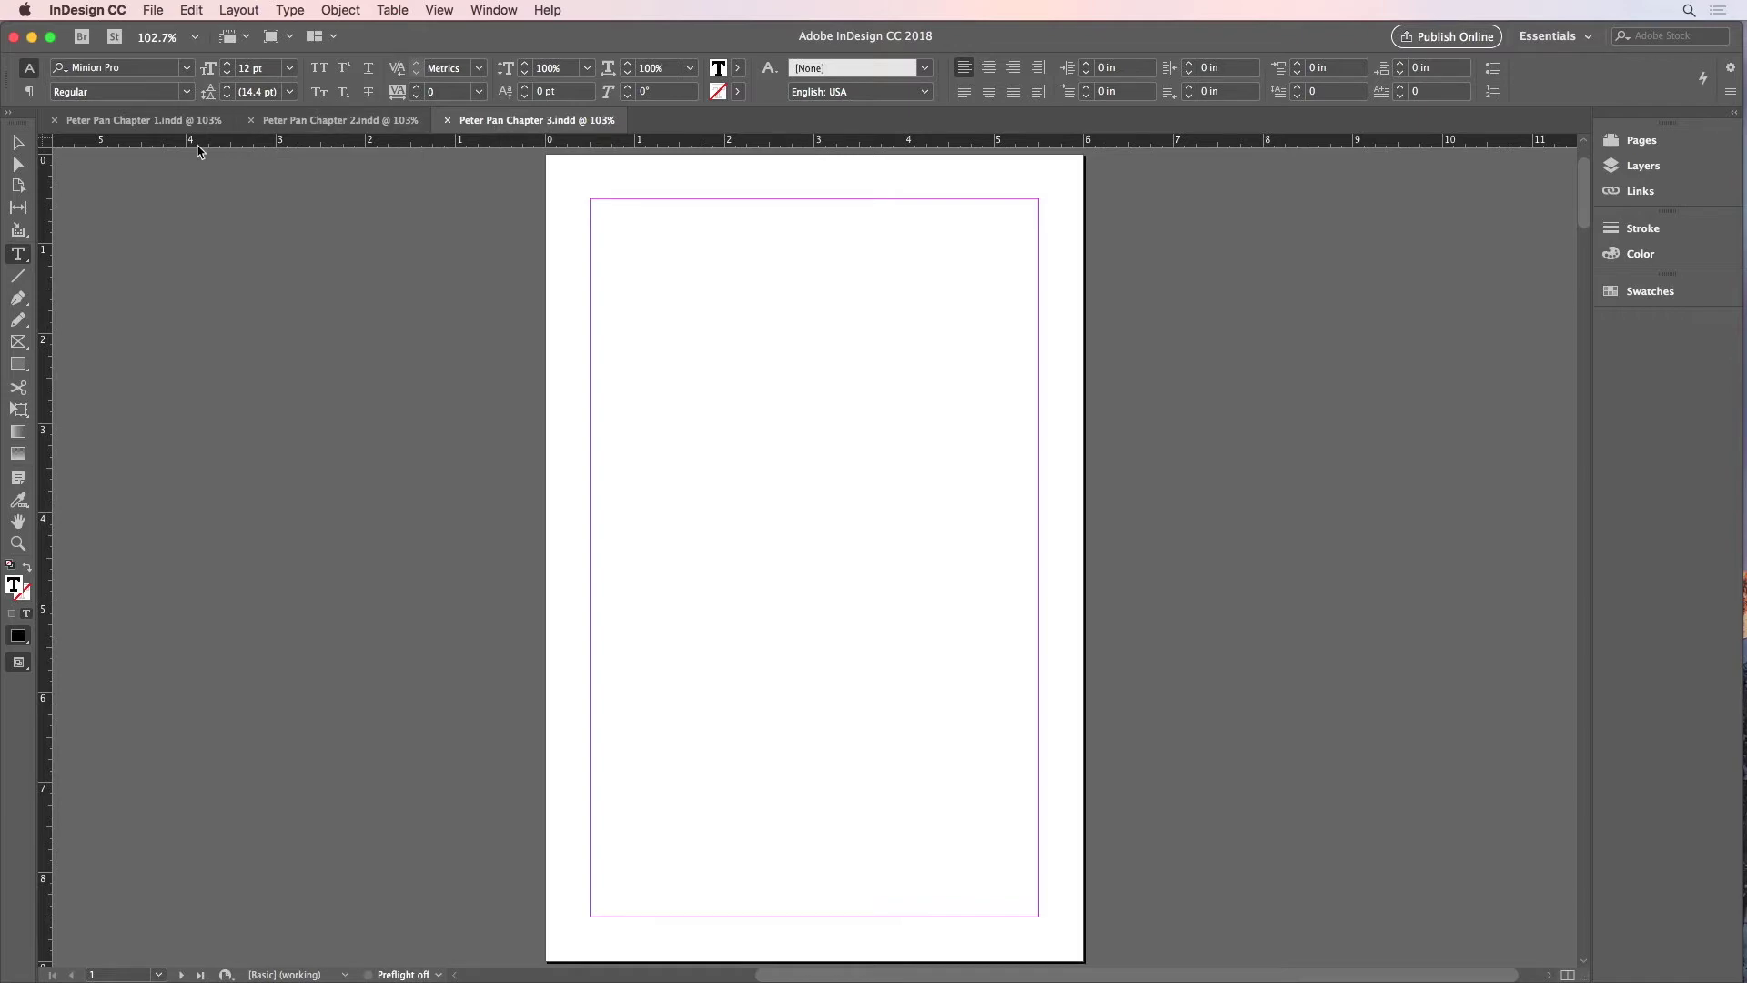
click(159, 123)
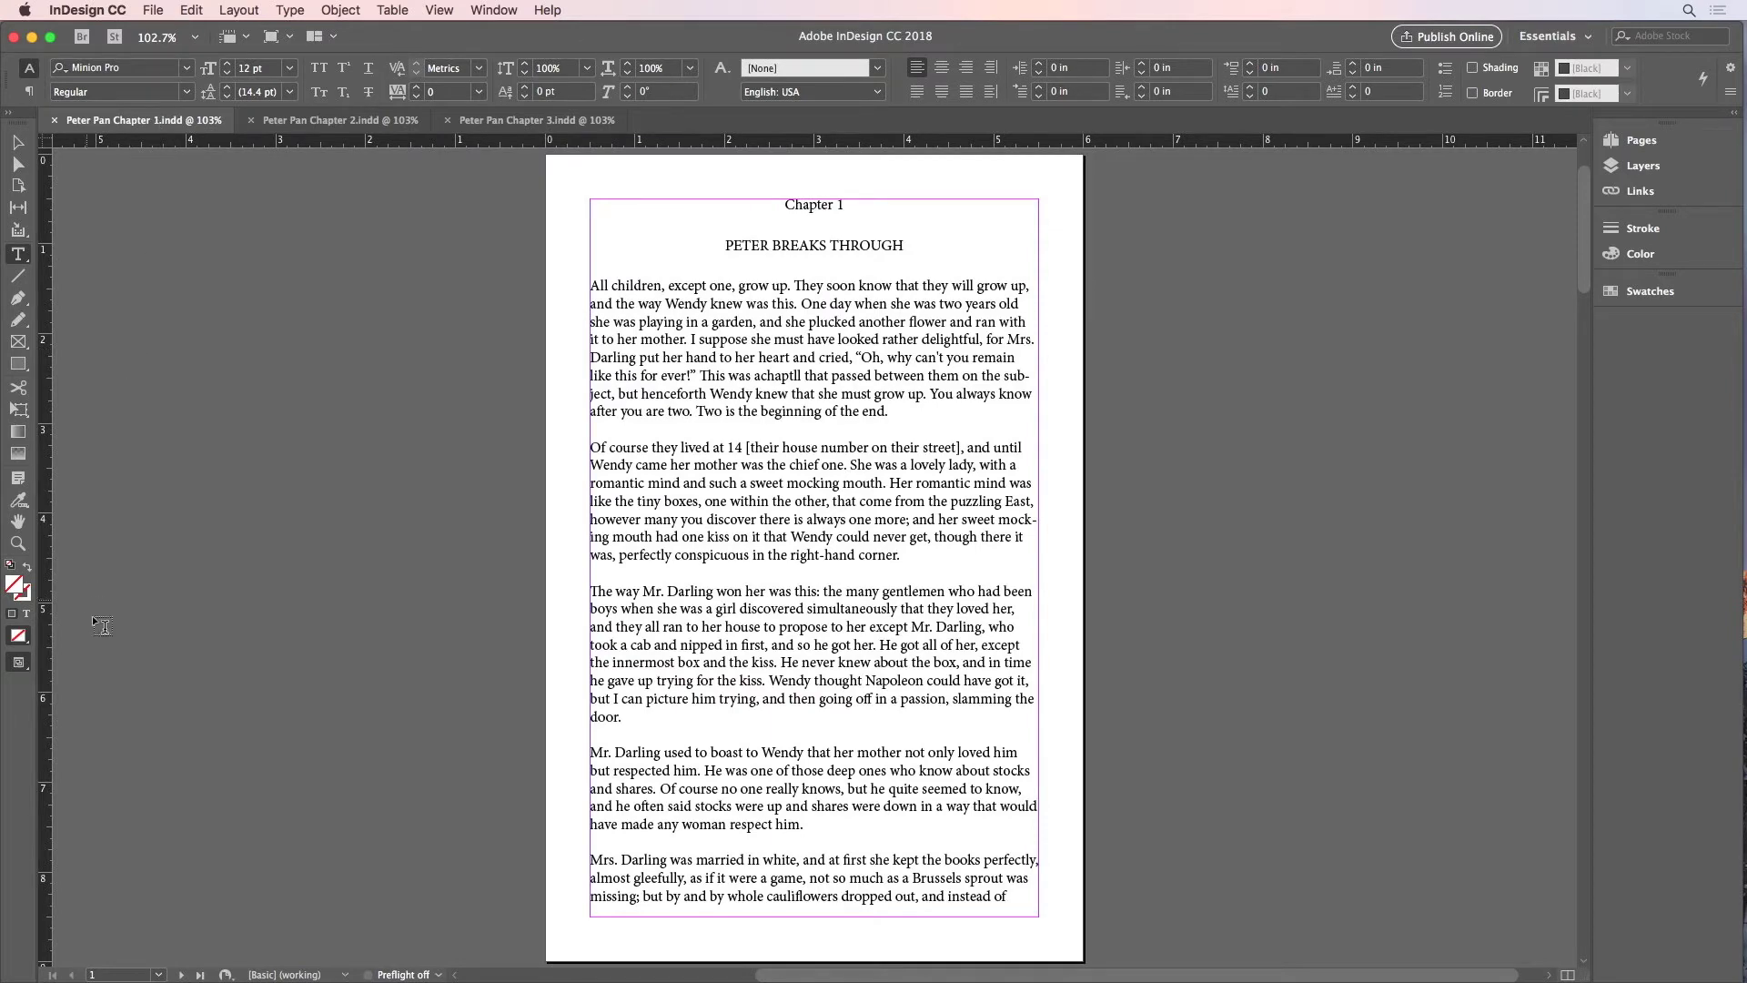
Go to page 8 and place the insertion point before the Chapter 2 heading.
click(159, 975)
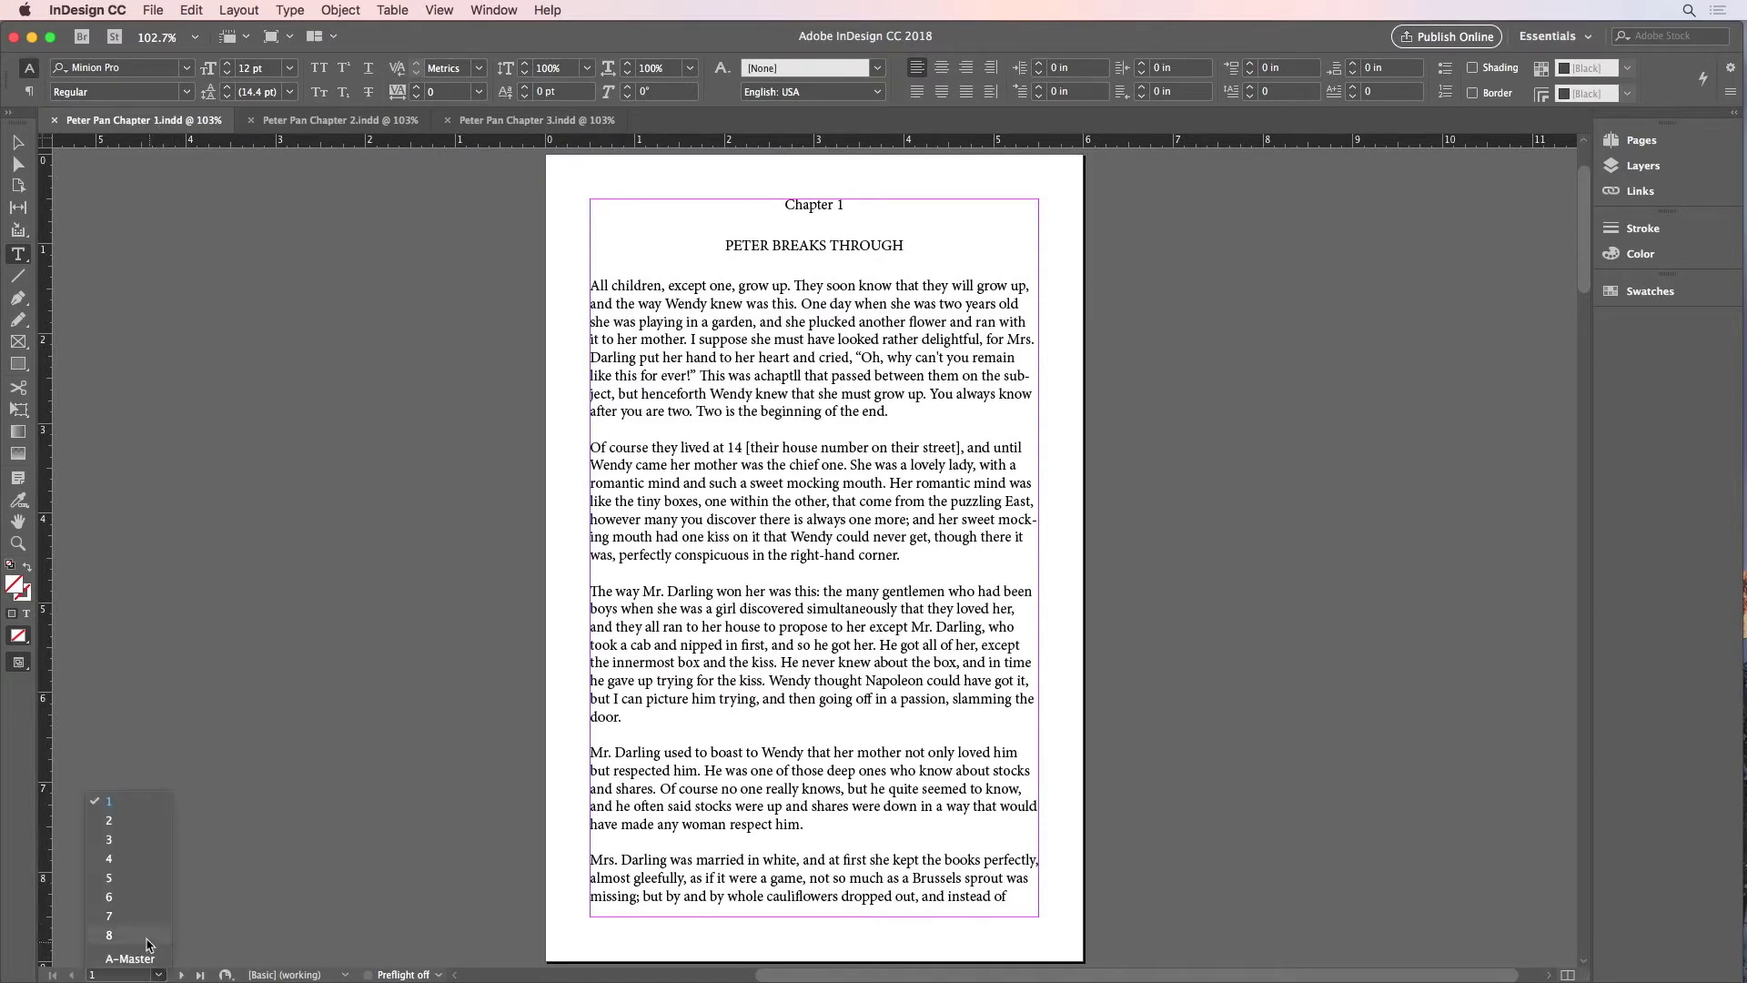
click(155, 949)
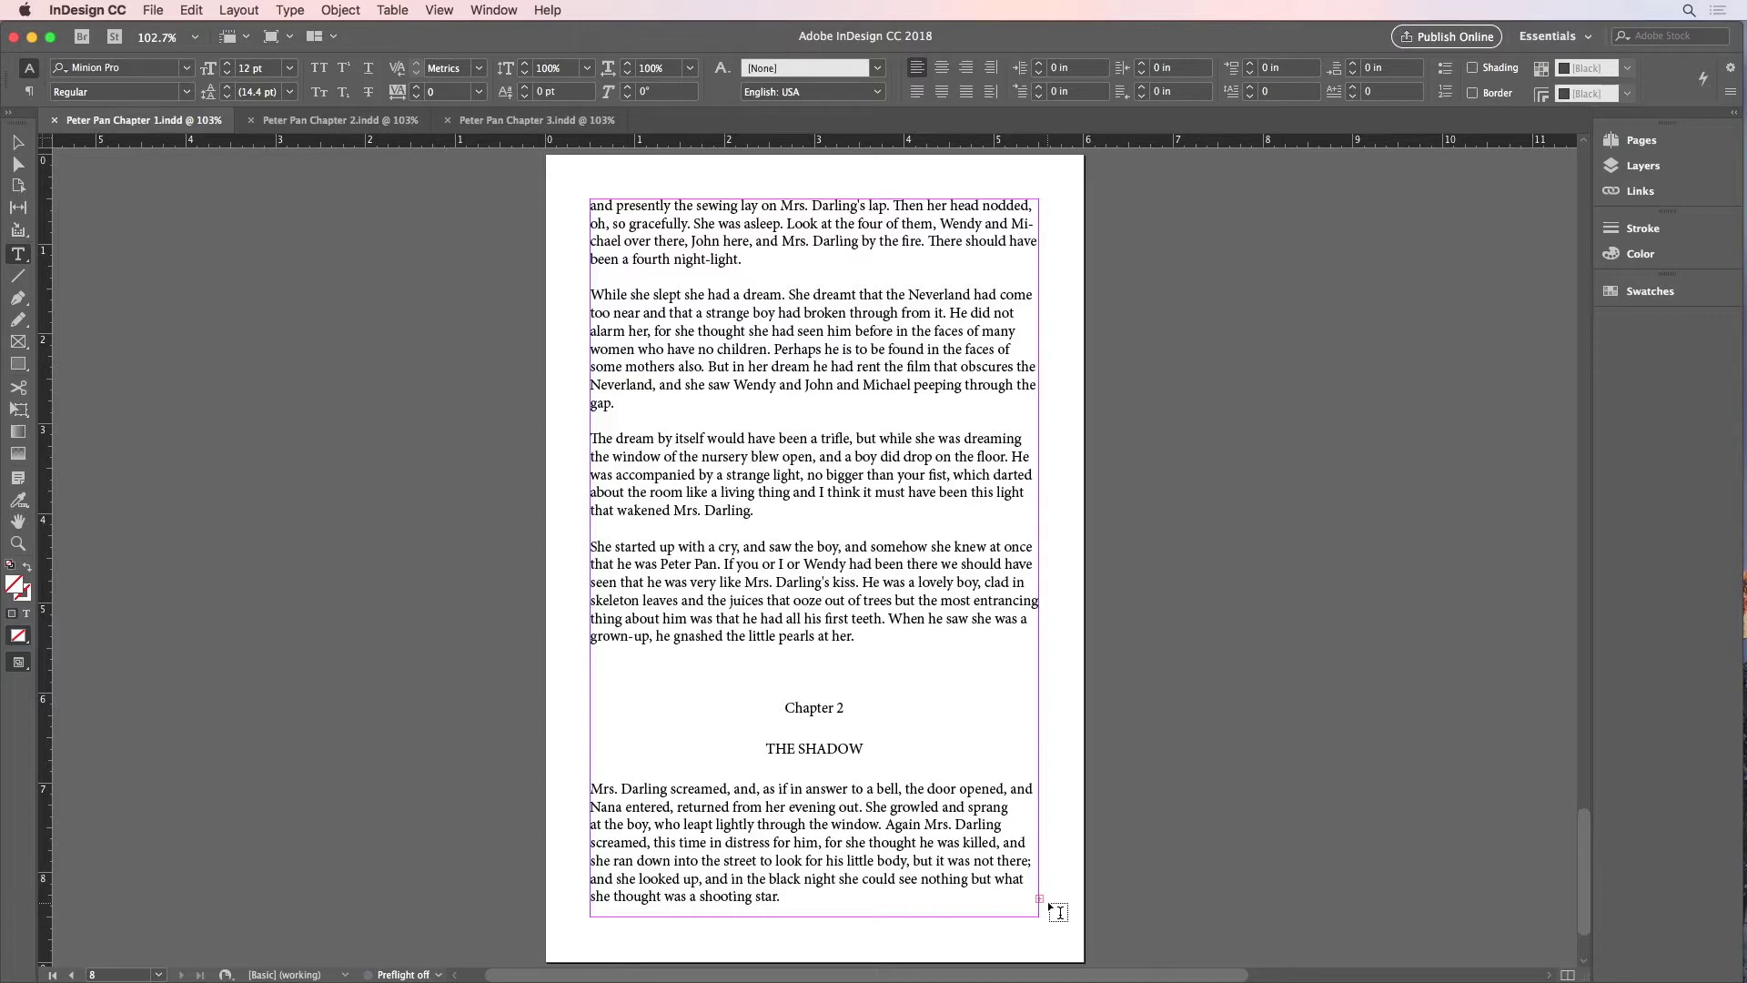
click(772, 699)
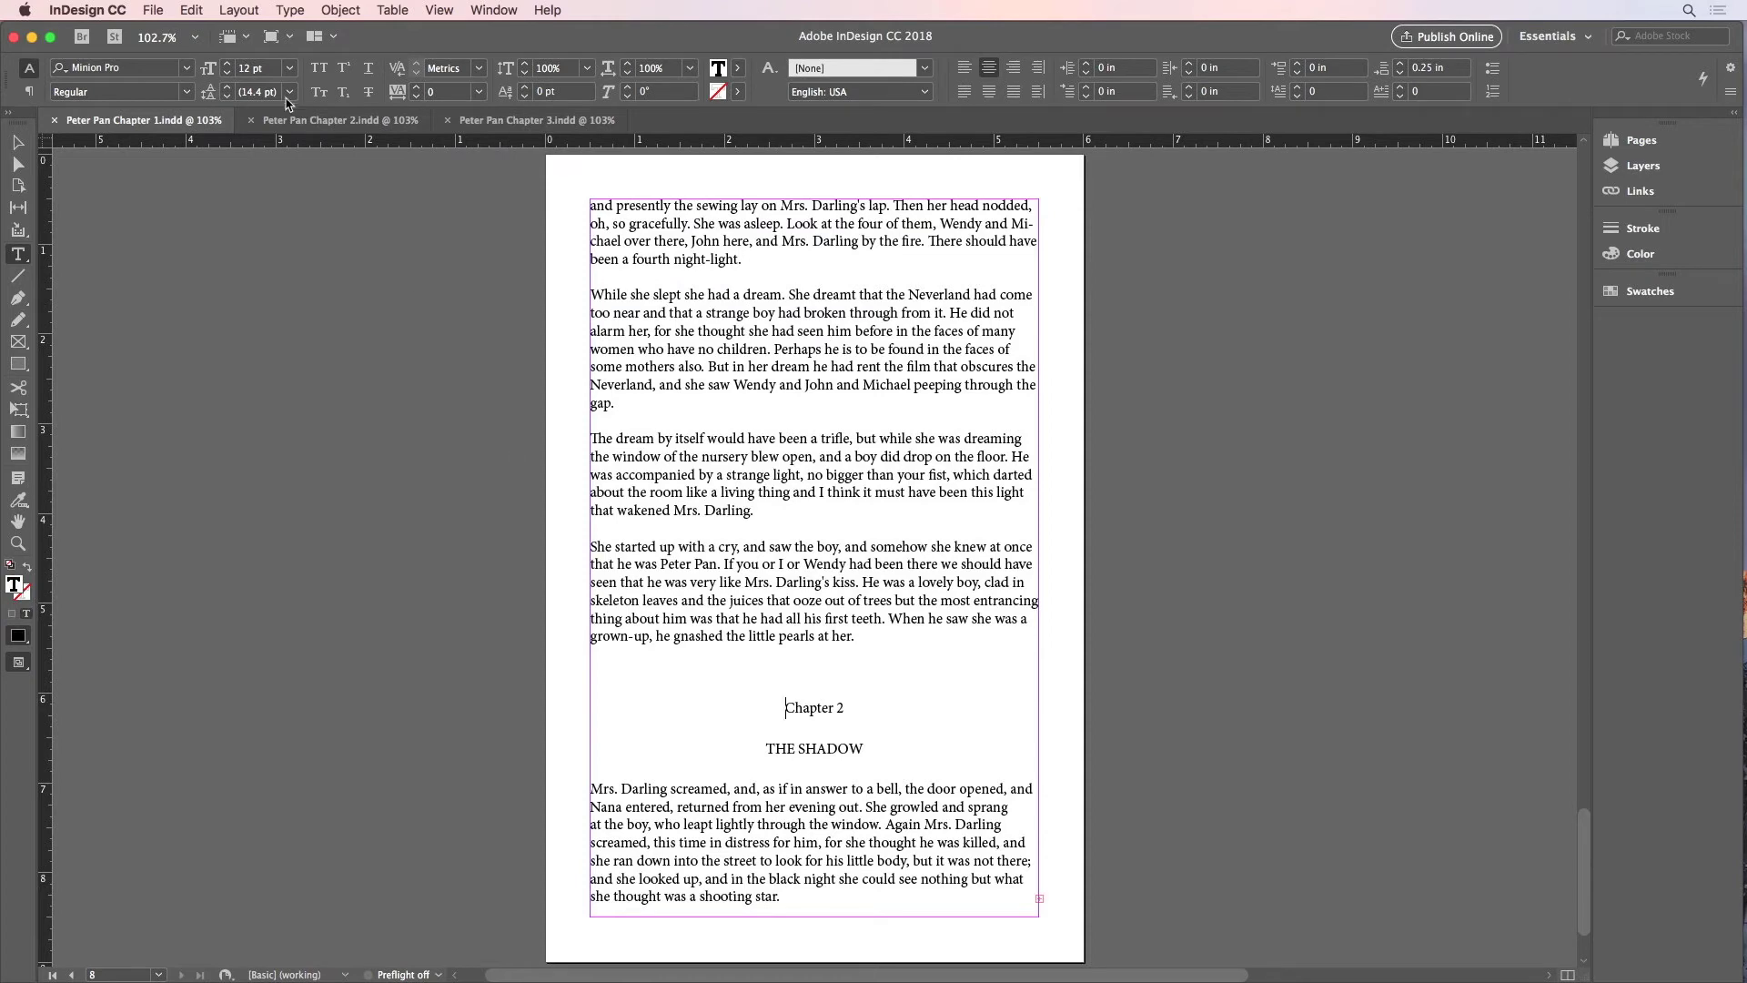
Open the Chapter 1 story in the Story Editor and select the text from the Chapter 2 heading.
click(204, 8)
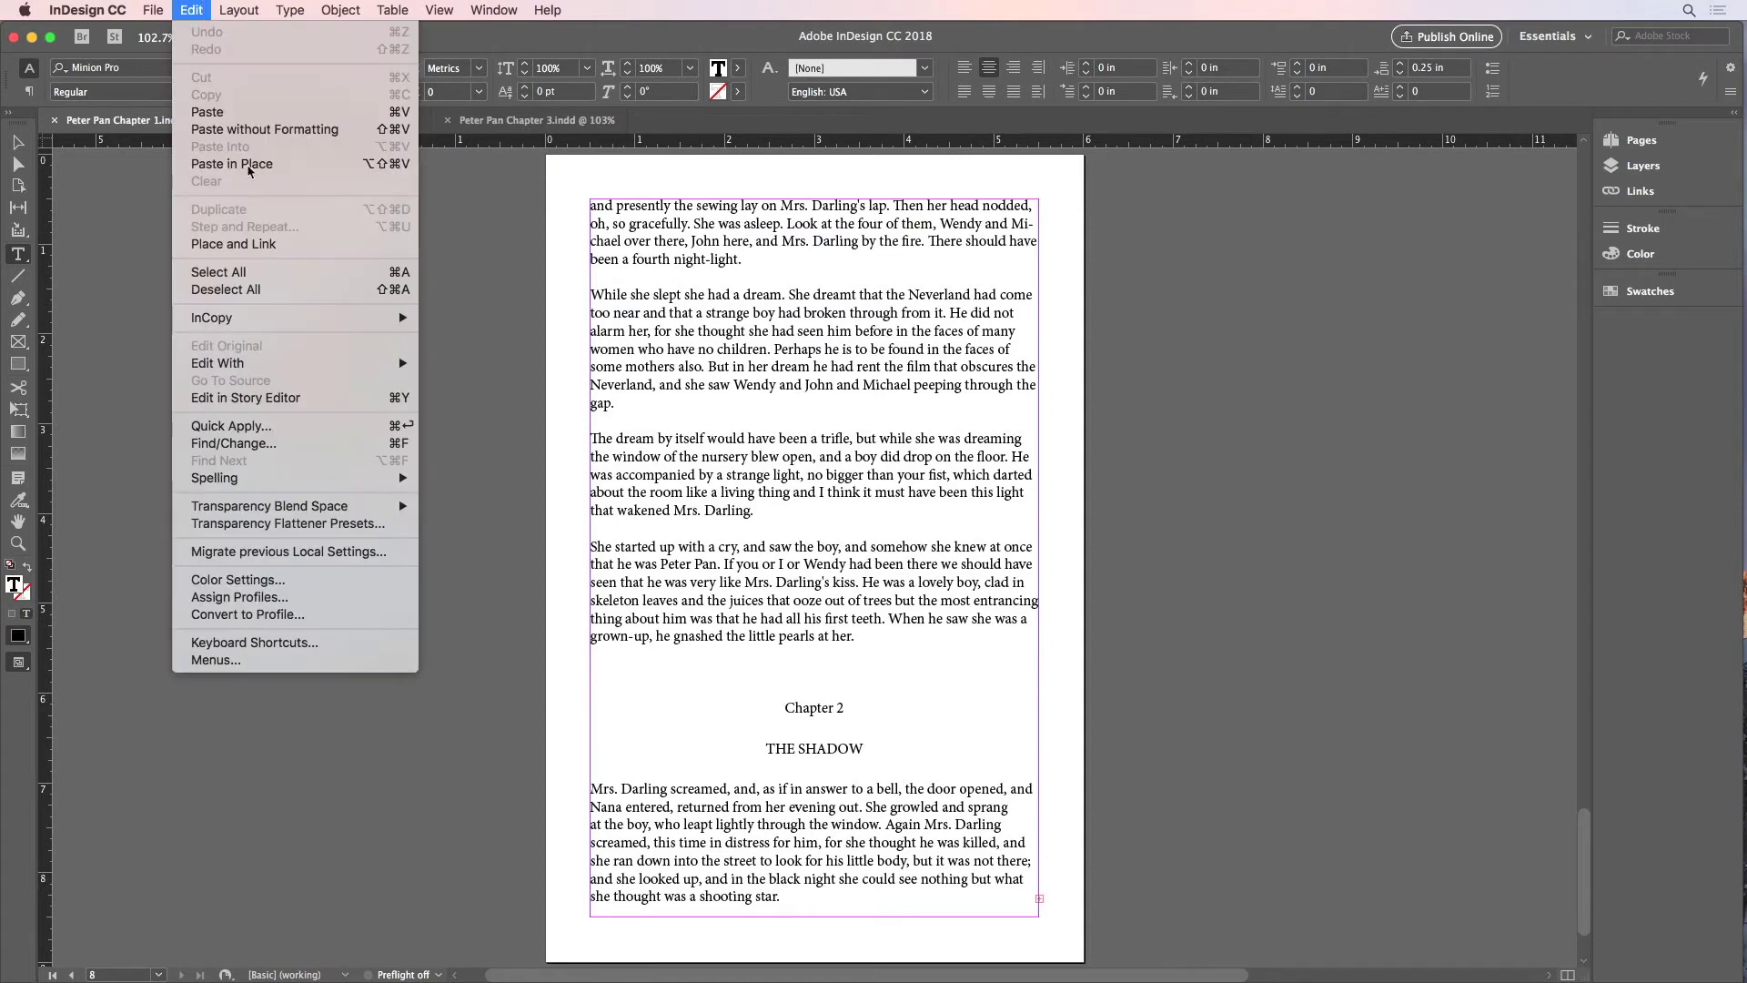
click(353, 401)
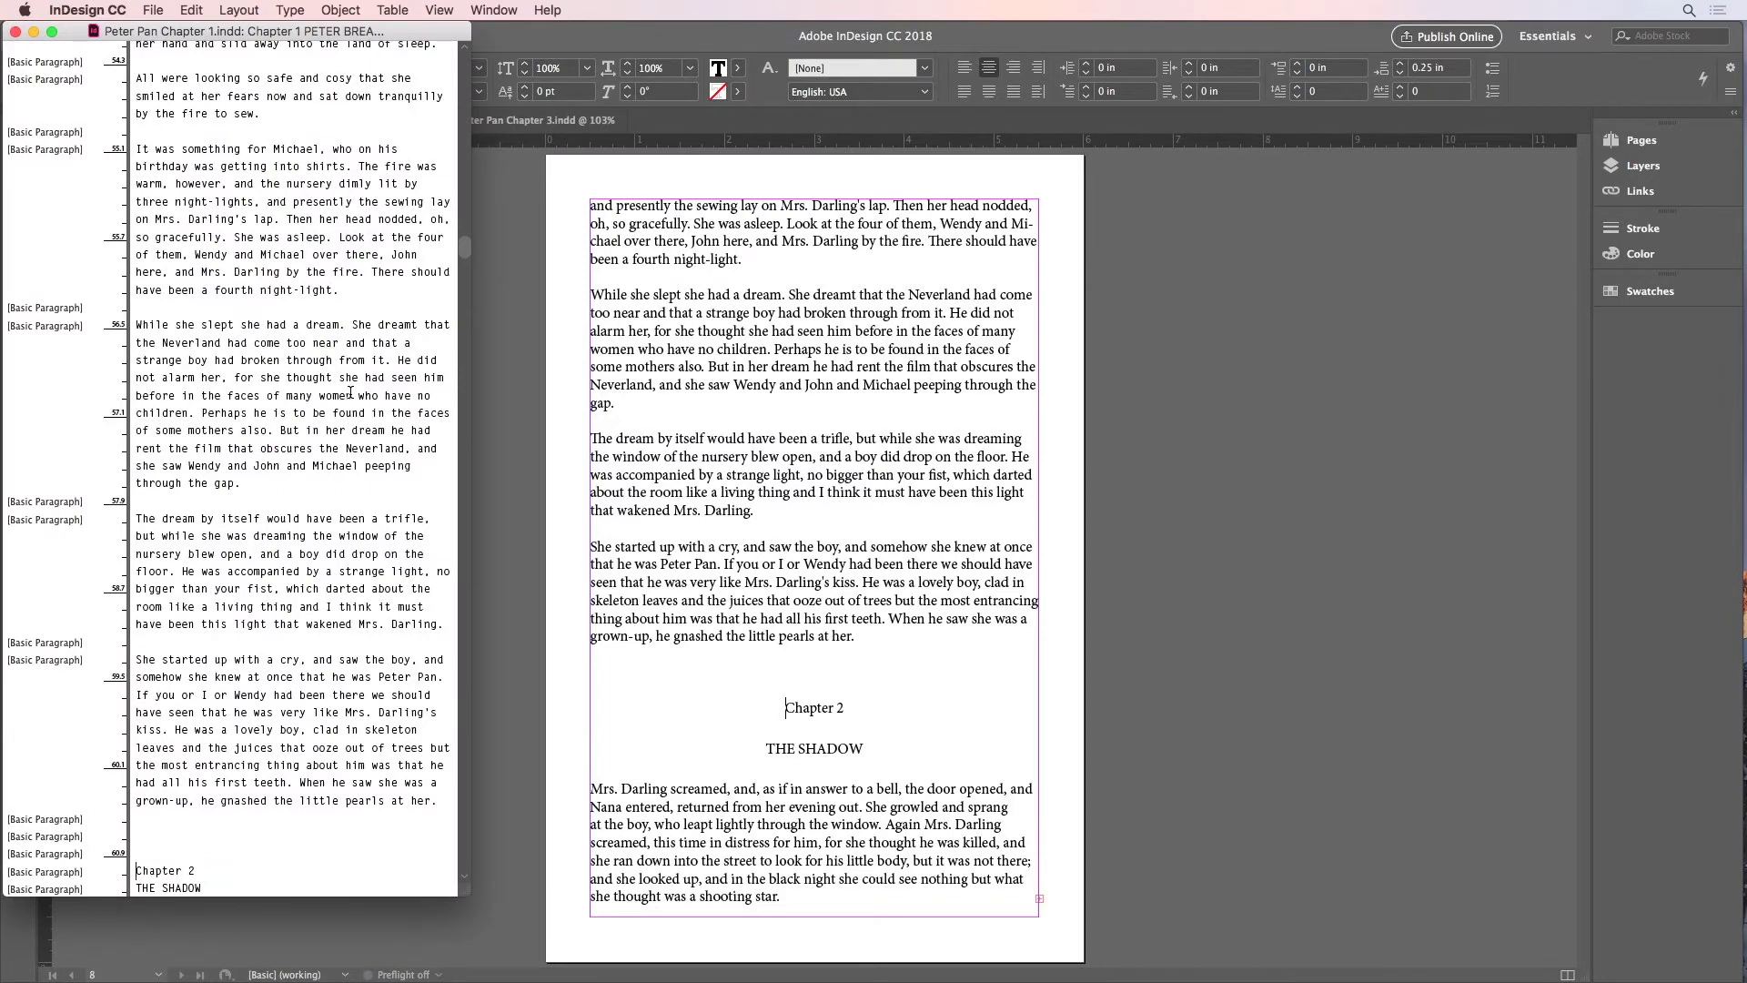
scroll(282, 422, down, 5)
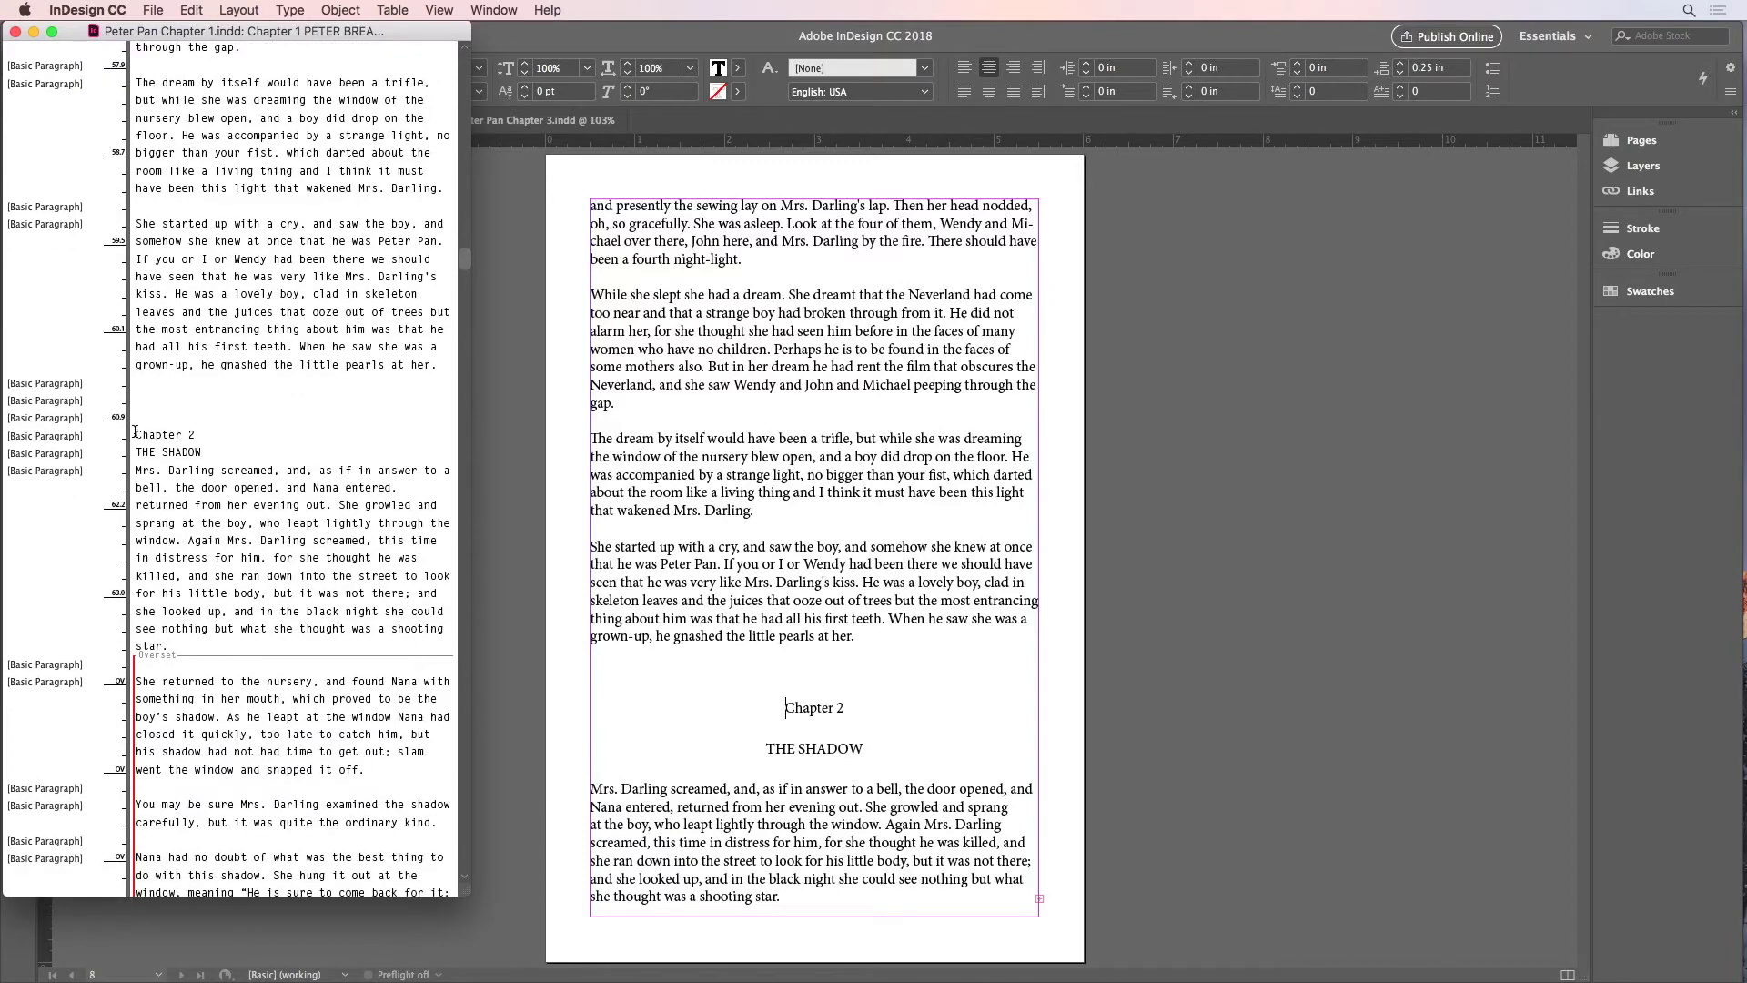
drag(134, 433, 373, 810)
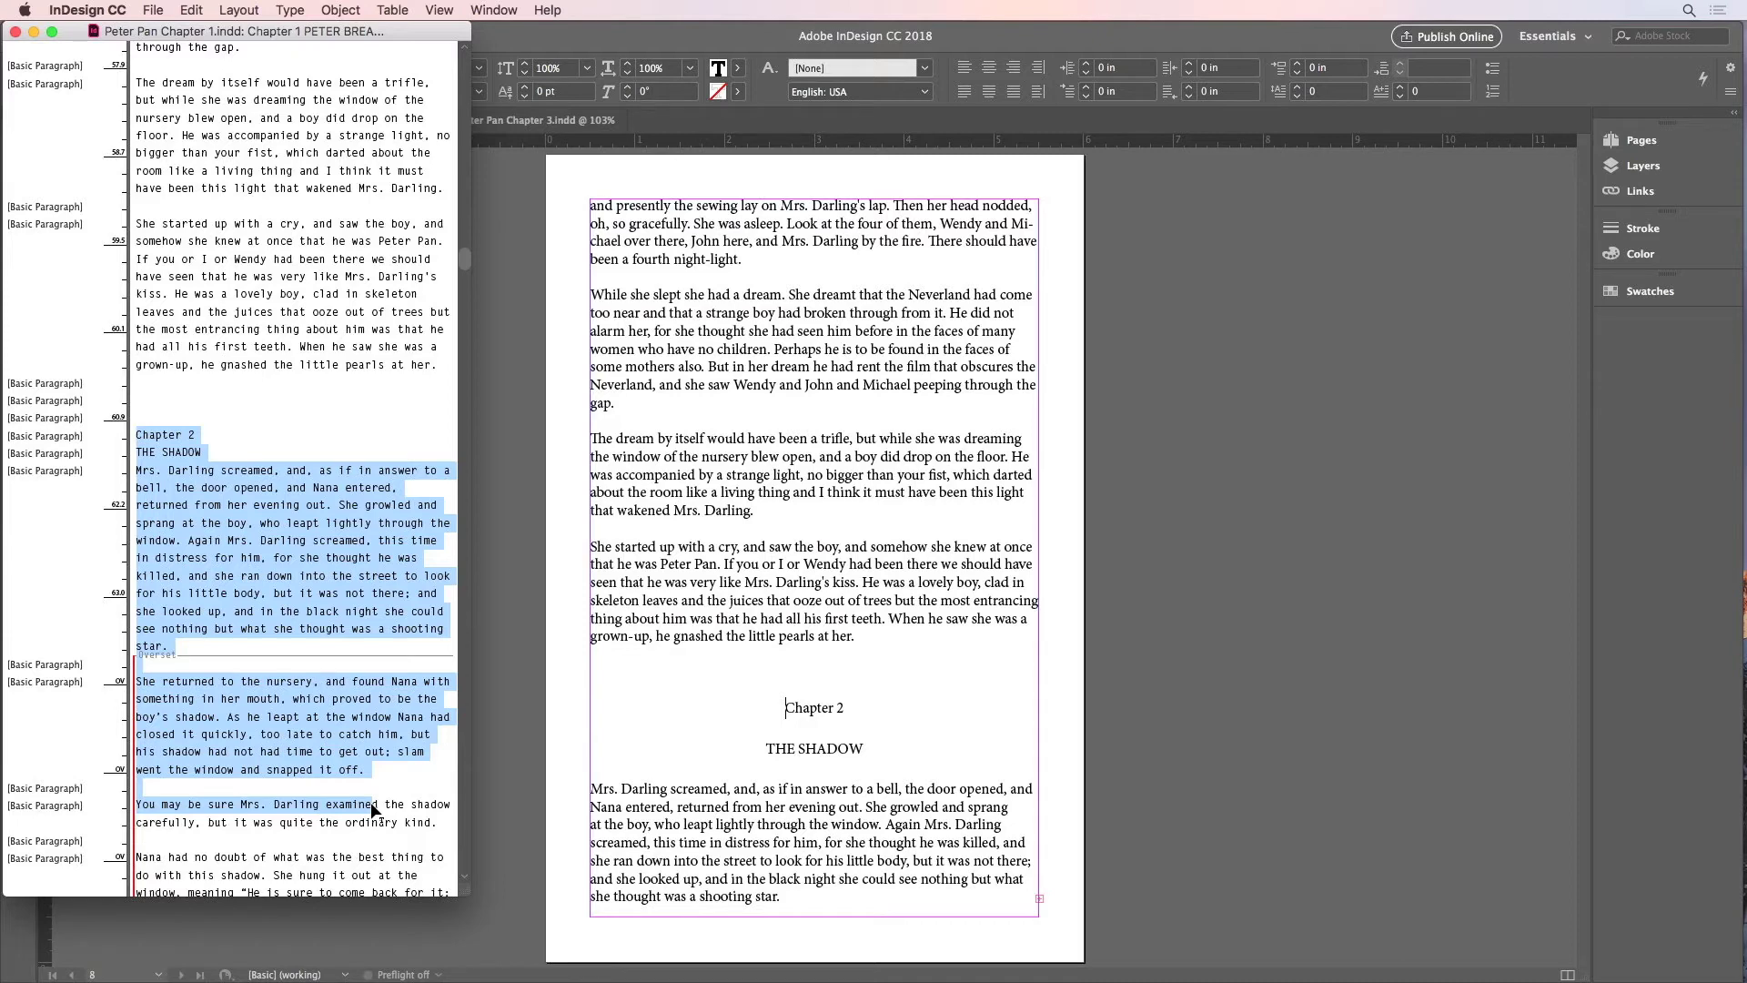
Close the Story Editor and select from Chapter 2 to the story's end, then the whole story.
click(15, 33)
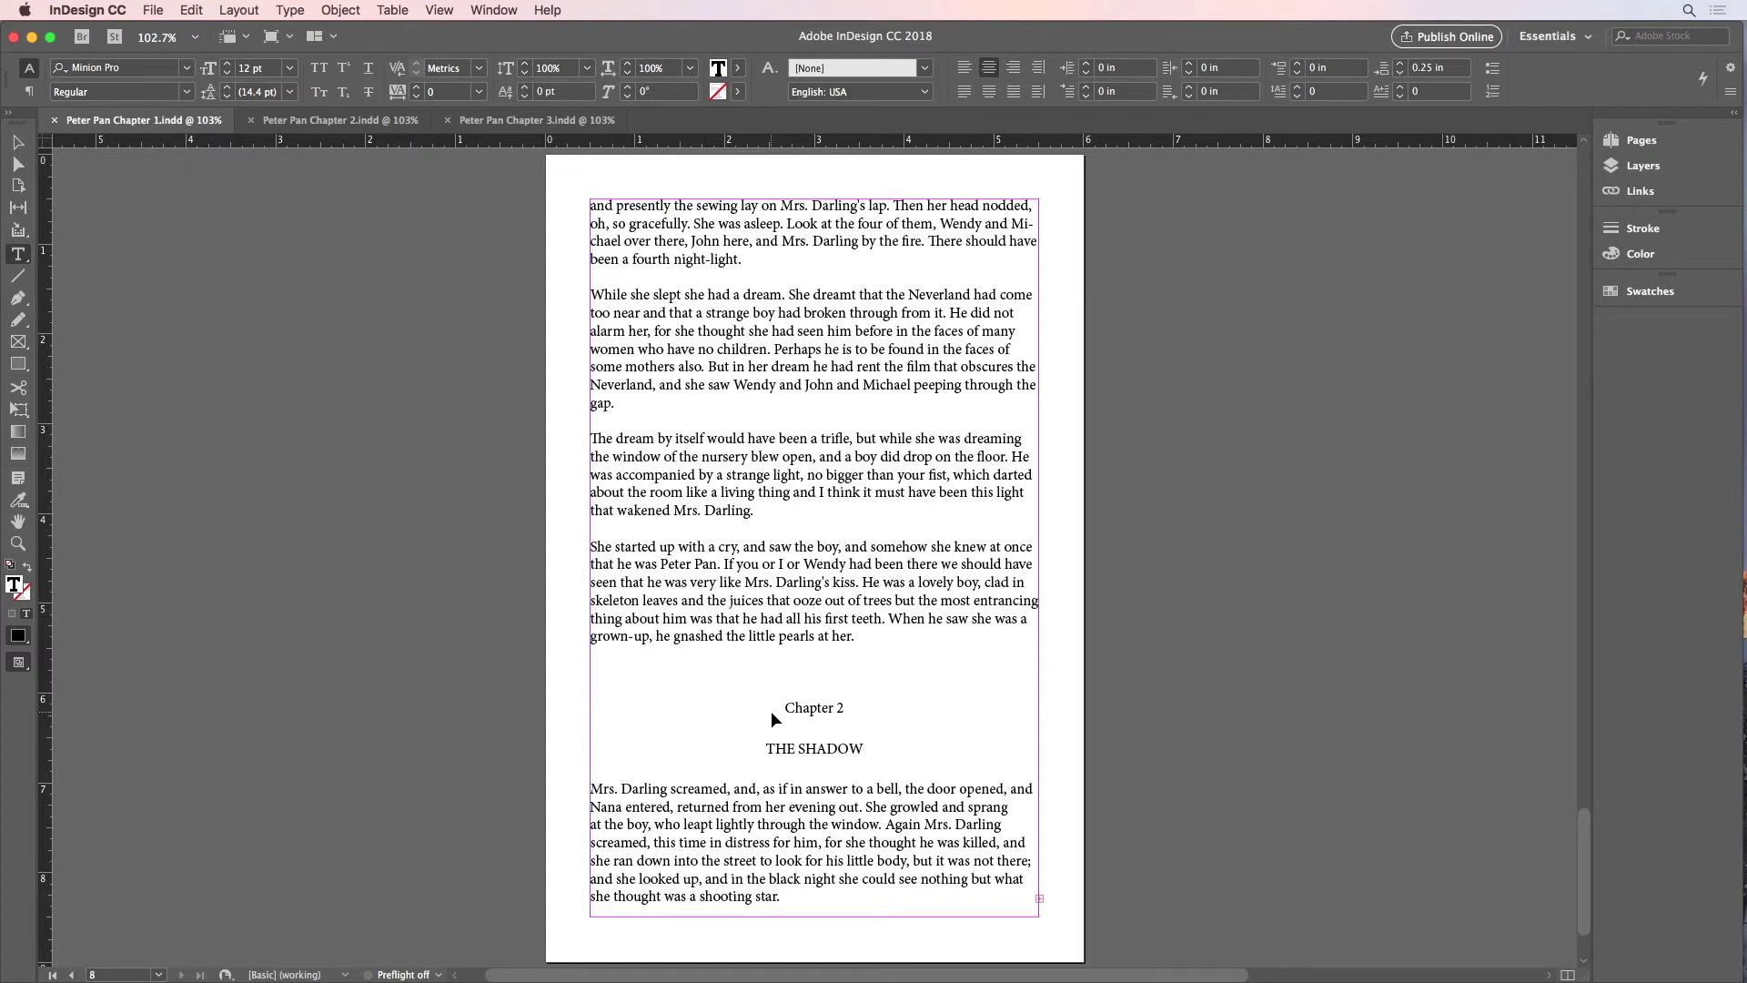
key(super+shift+End)
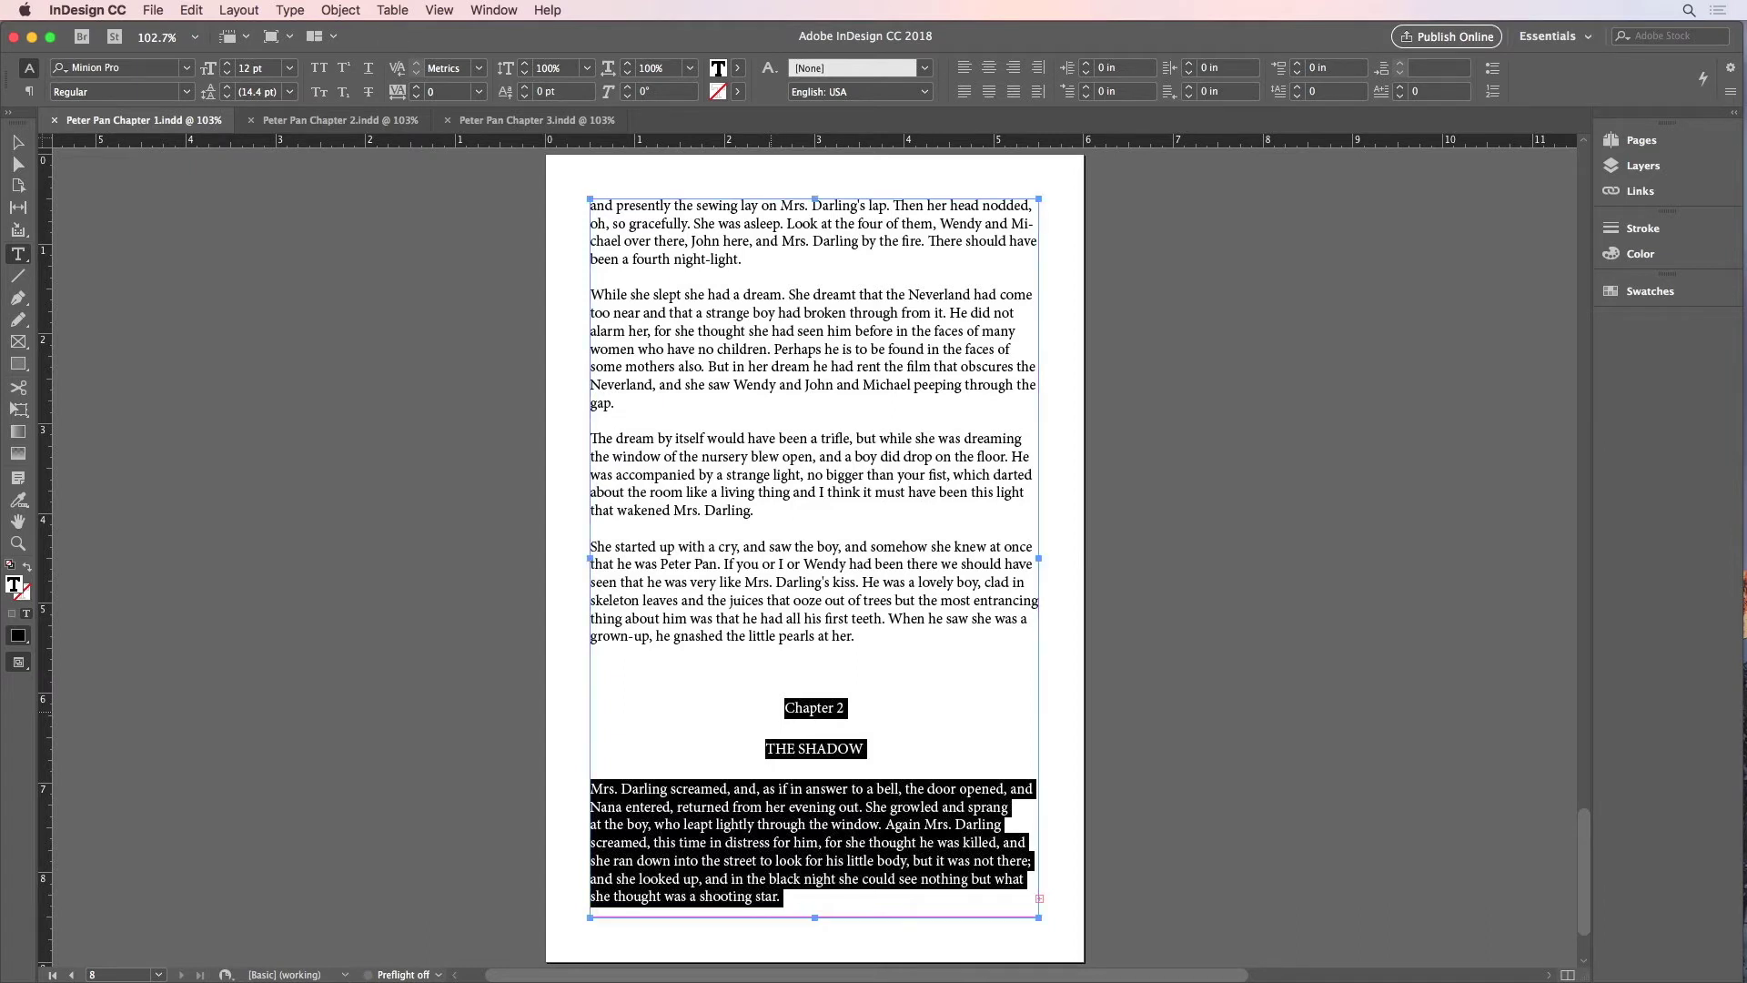
key(super+shift+Home)
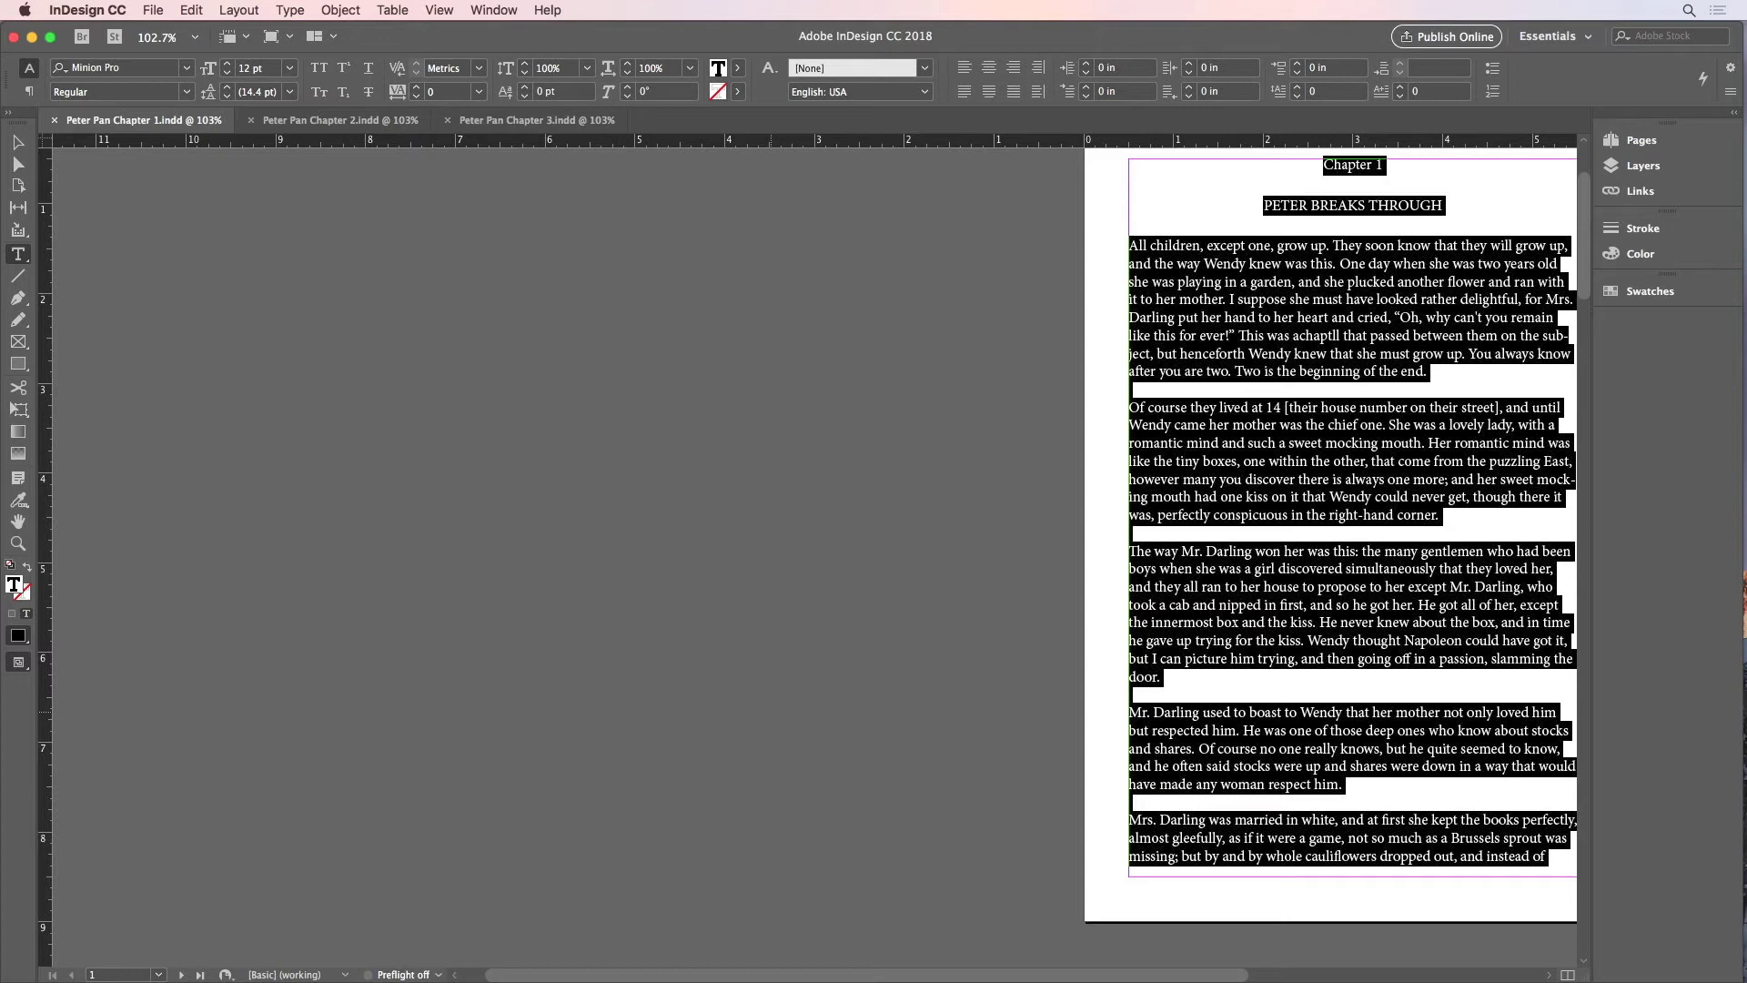
key(Right)
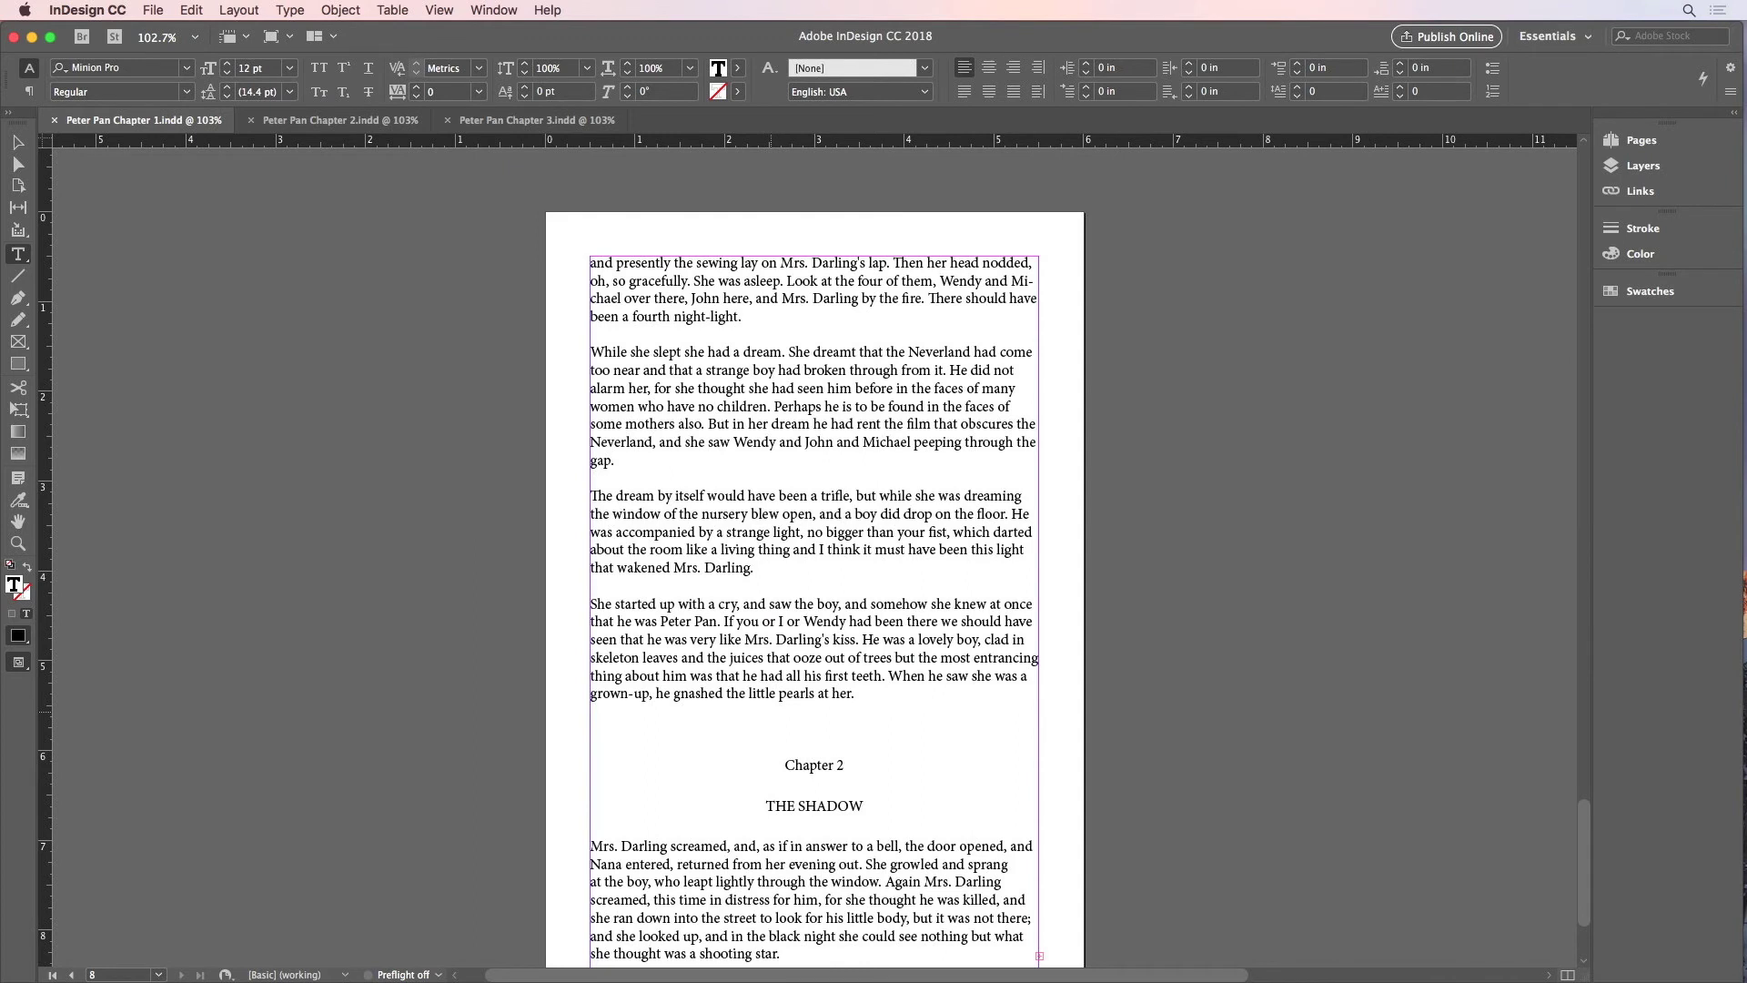
click(784, 765)
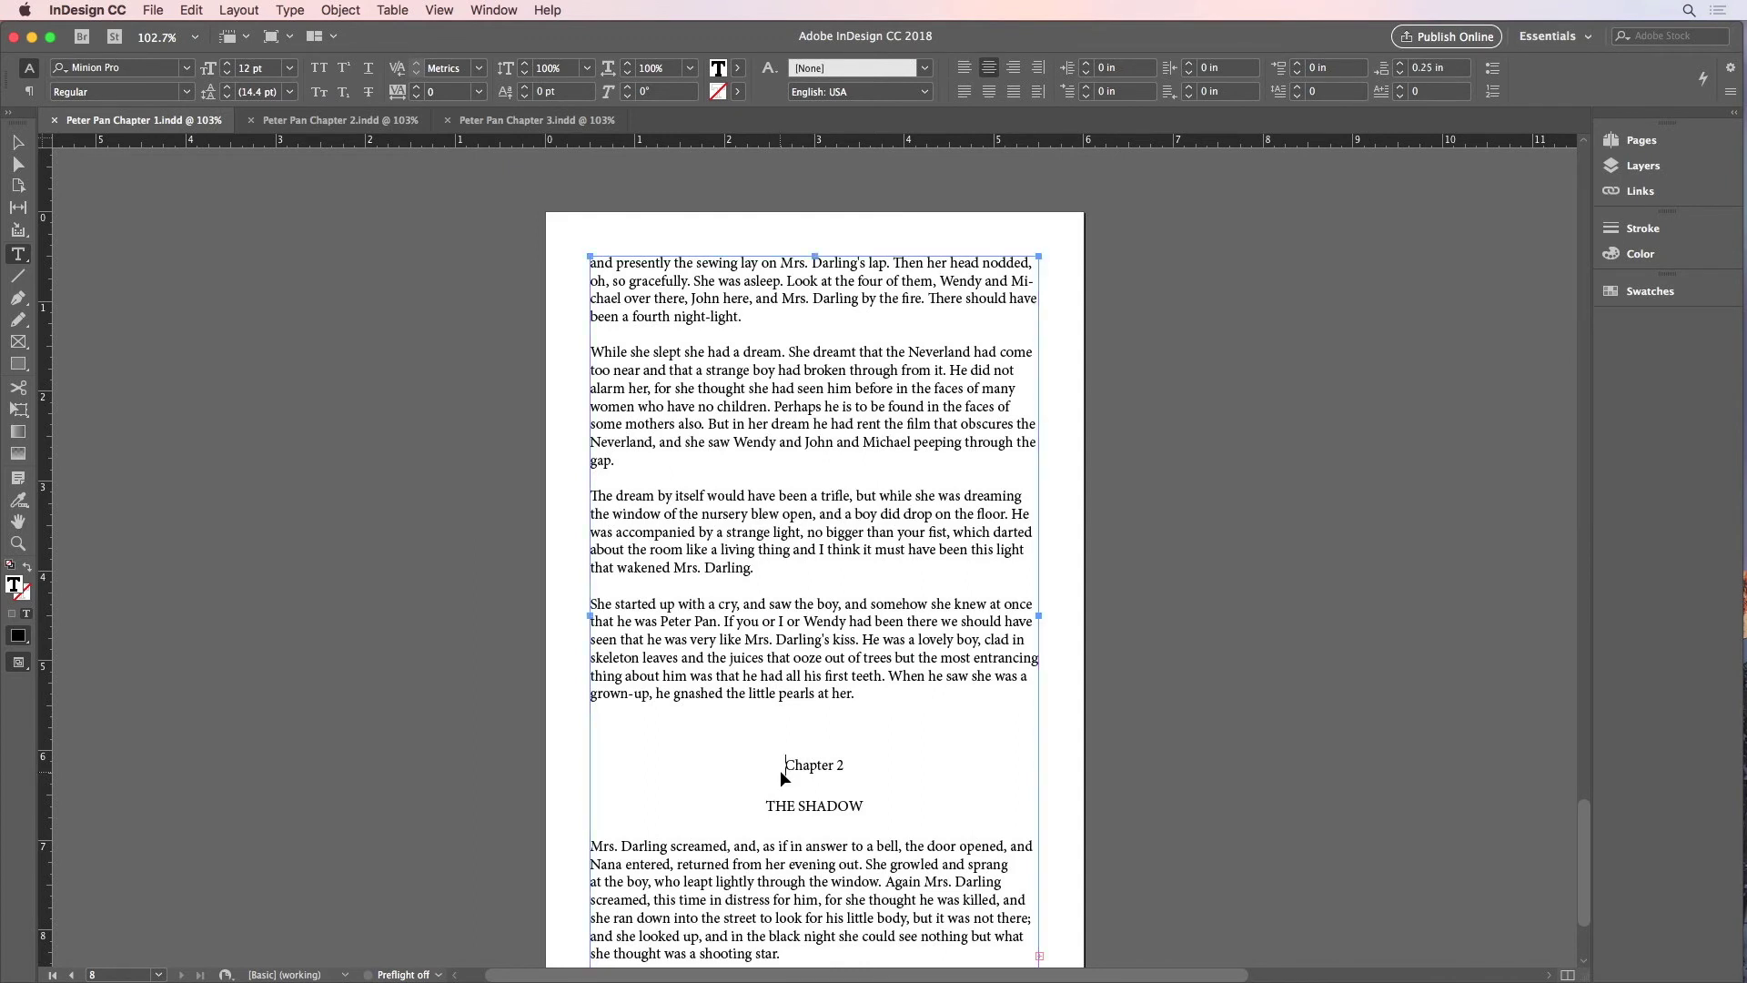
Cut everything from Chapter 2 to the story's end and paste it into the Chapter 2 document.
key(super+shift+End)
key(super+c)
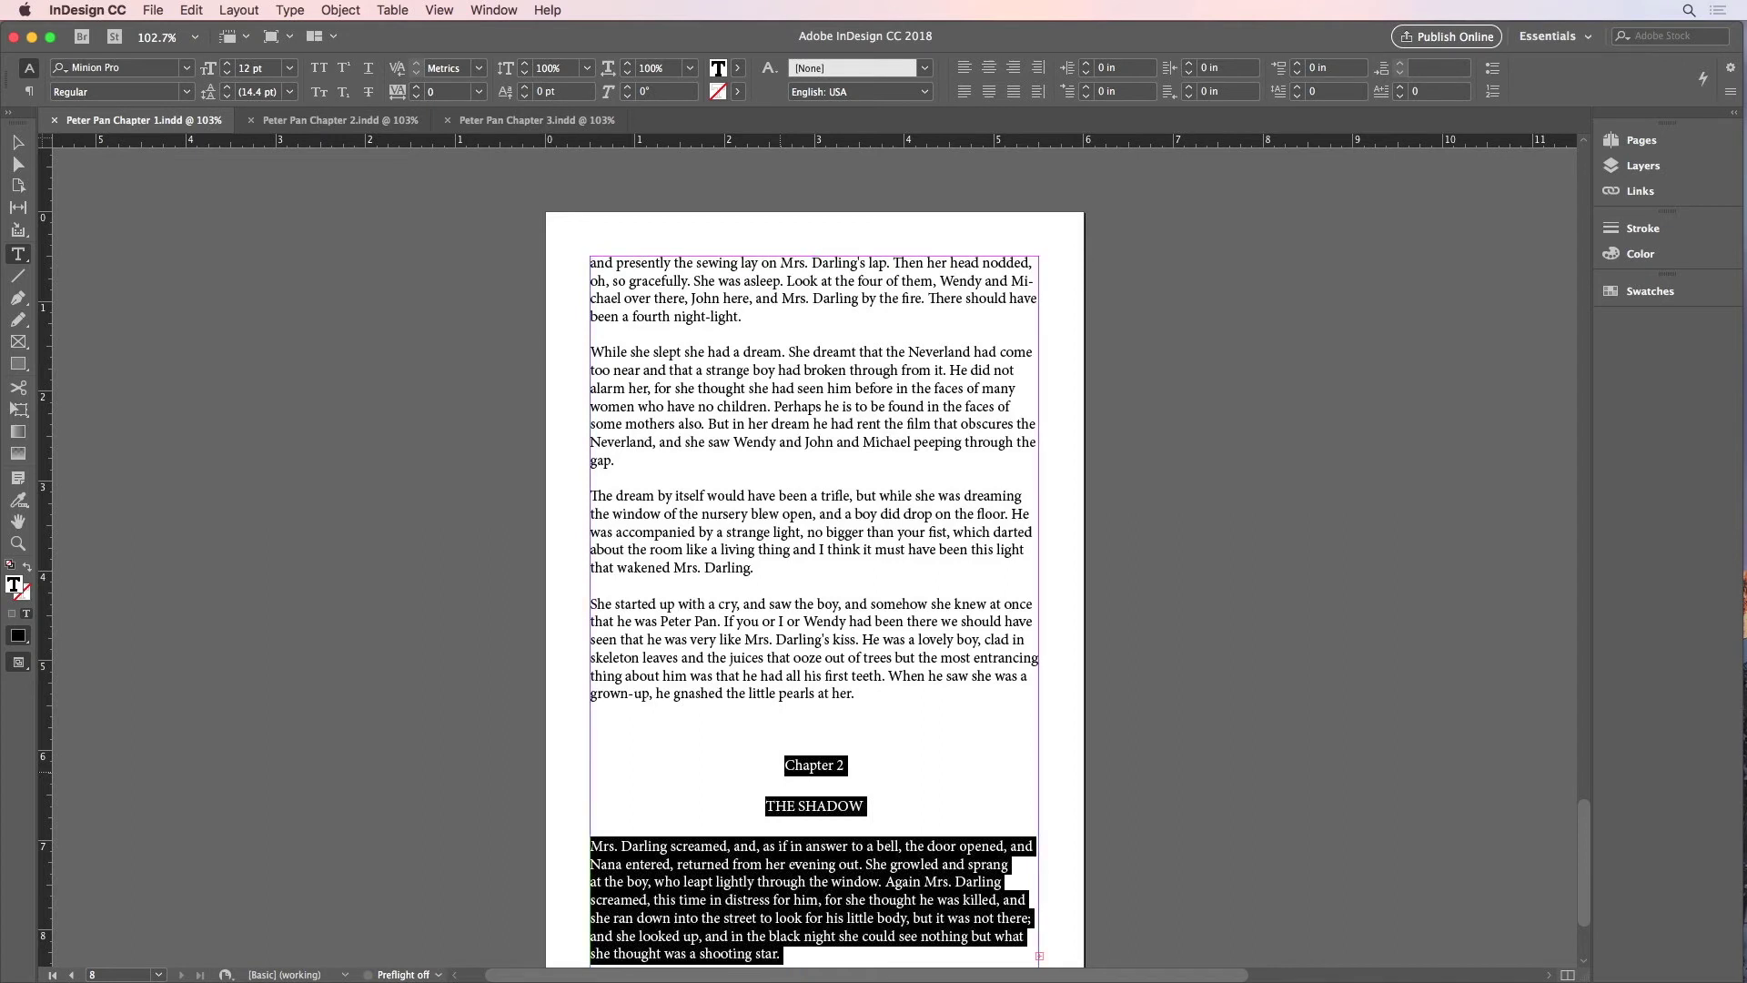
key(BackSpace)
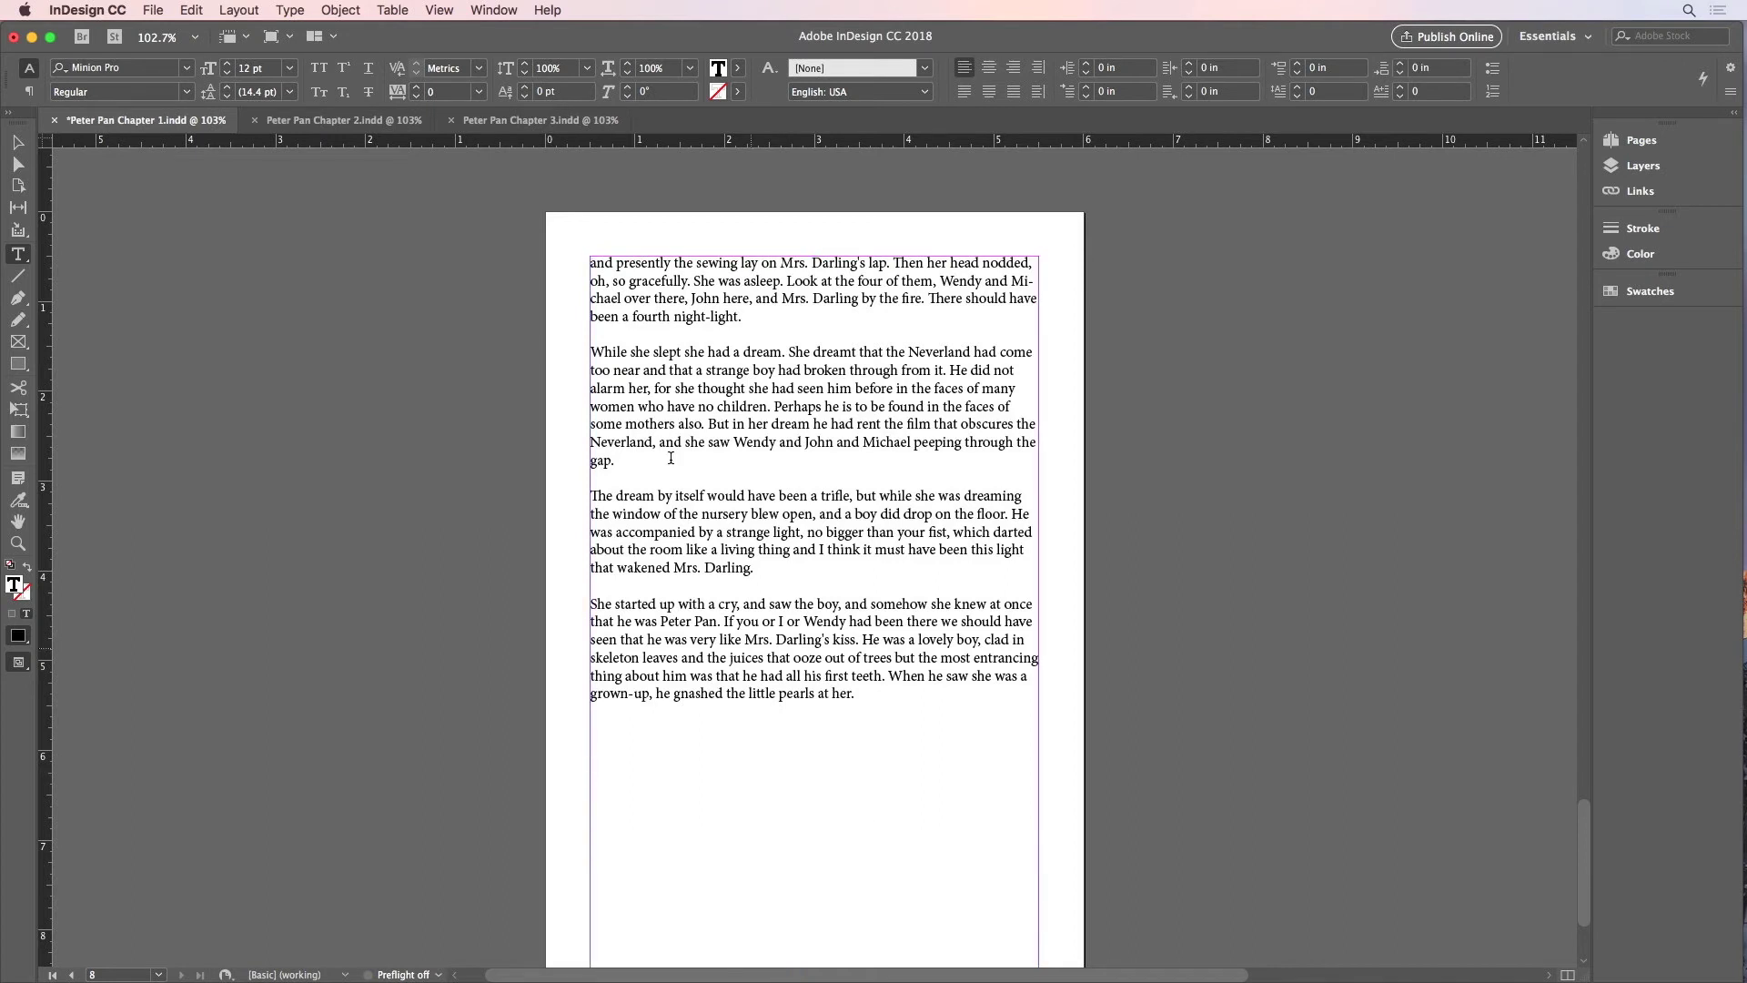
click(364, 120)
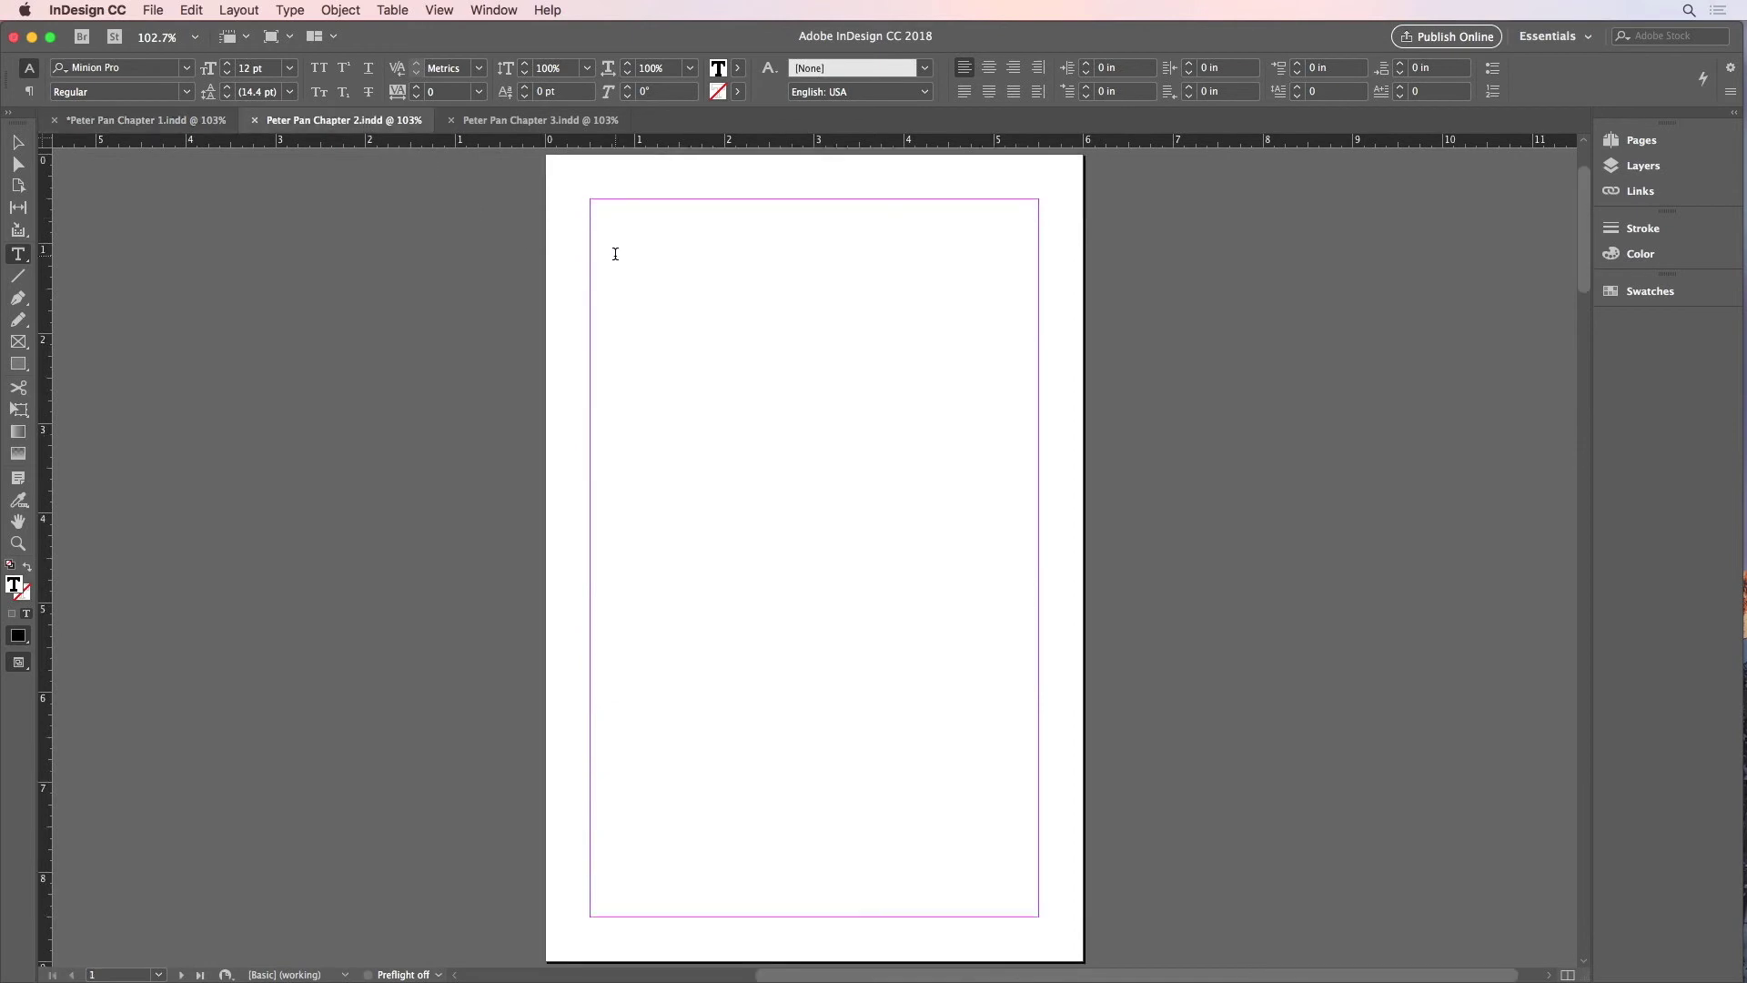
key(super+v)
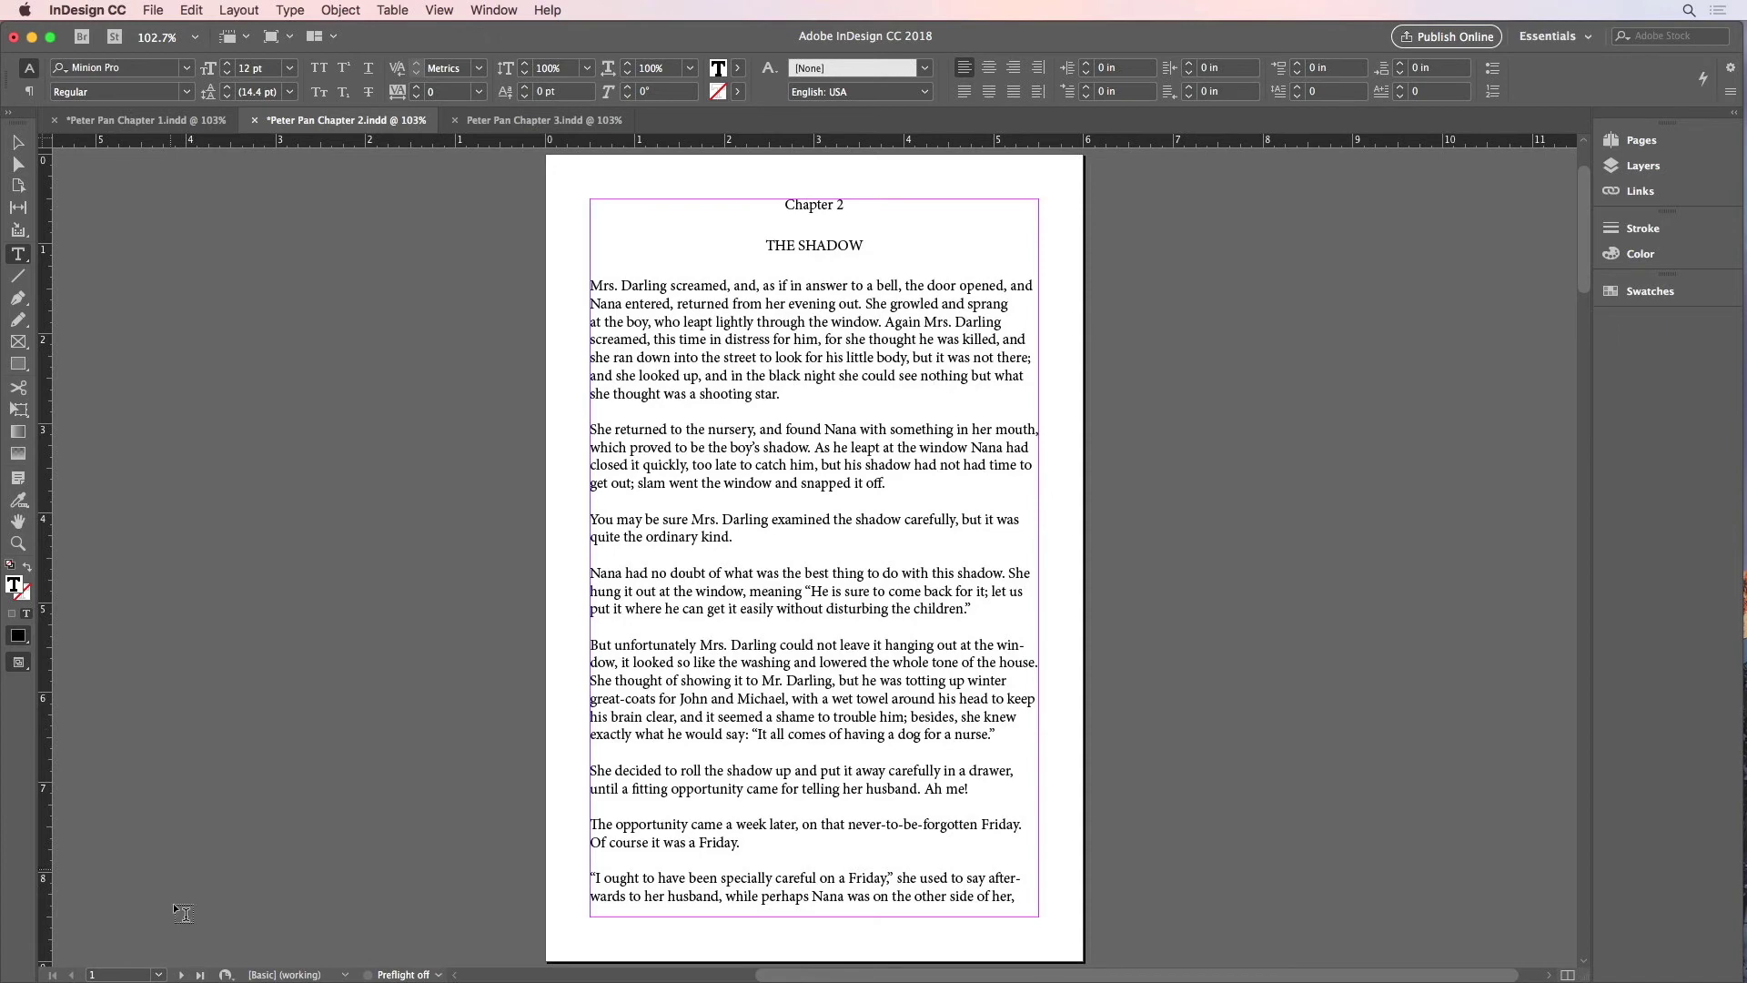
click(158, 975)
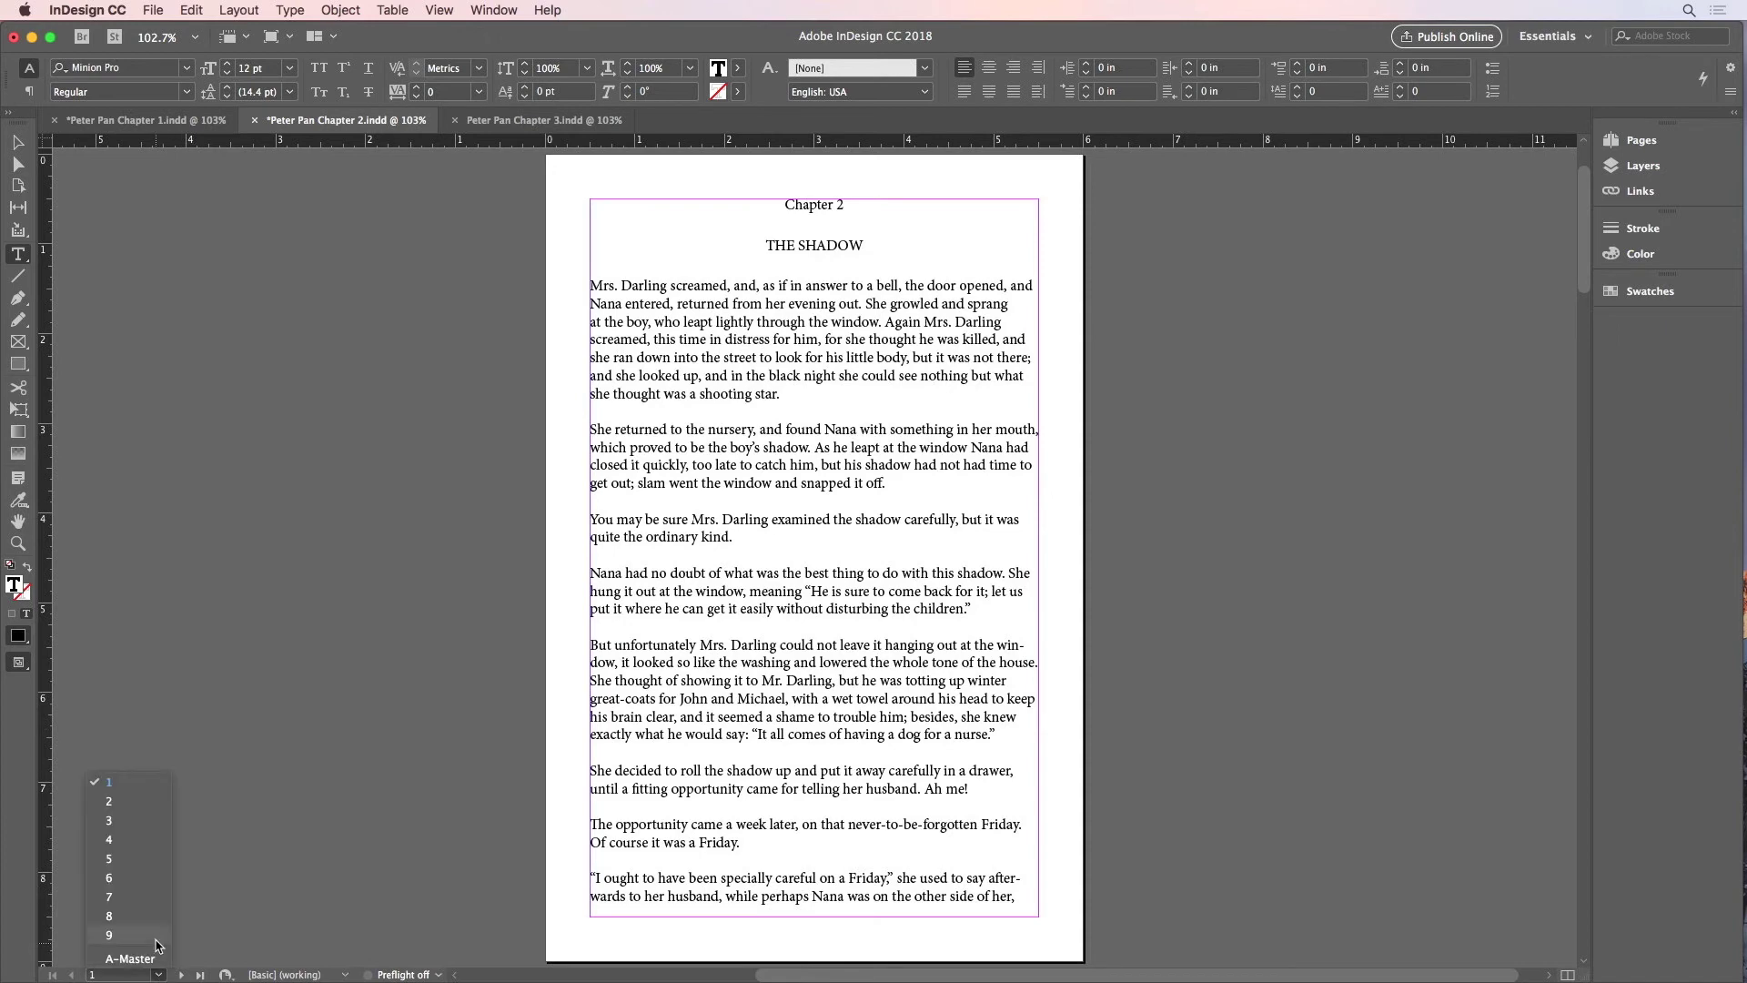
On page 9, cut the text from the Chapter 3 heading onward and paste it into the Chapter 3 document.
click(155, 937)
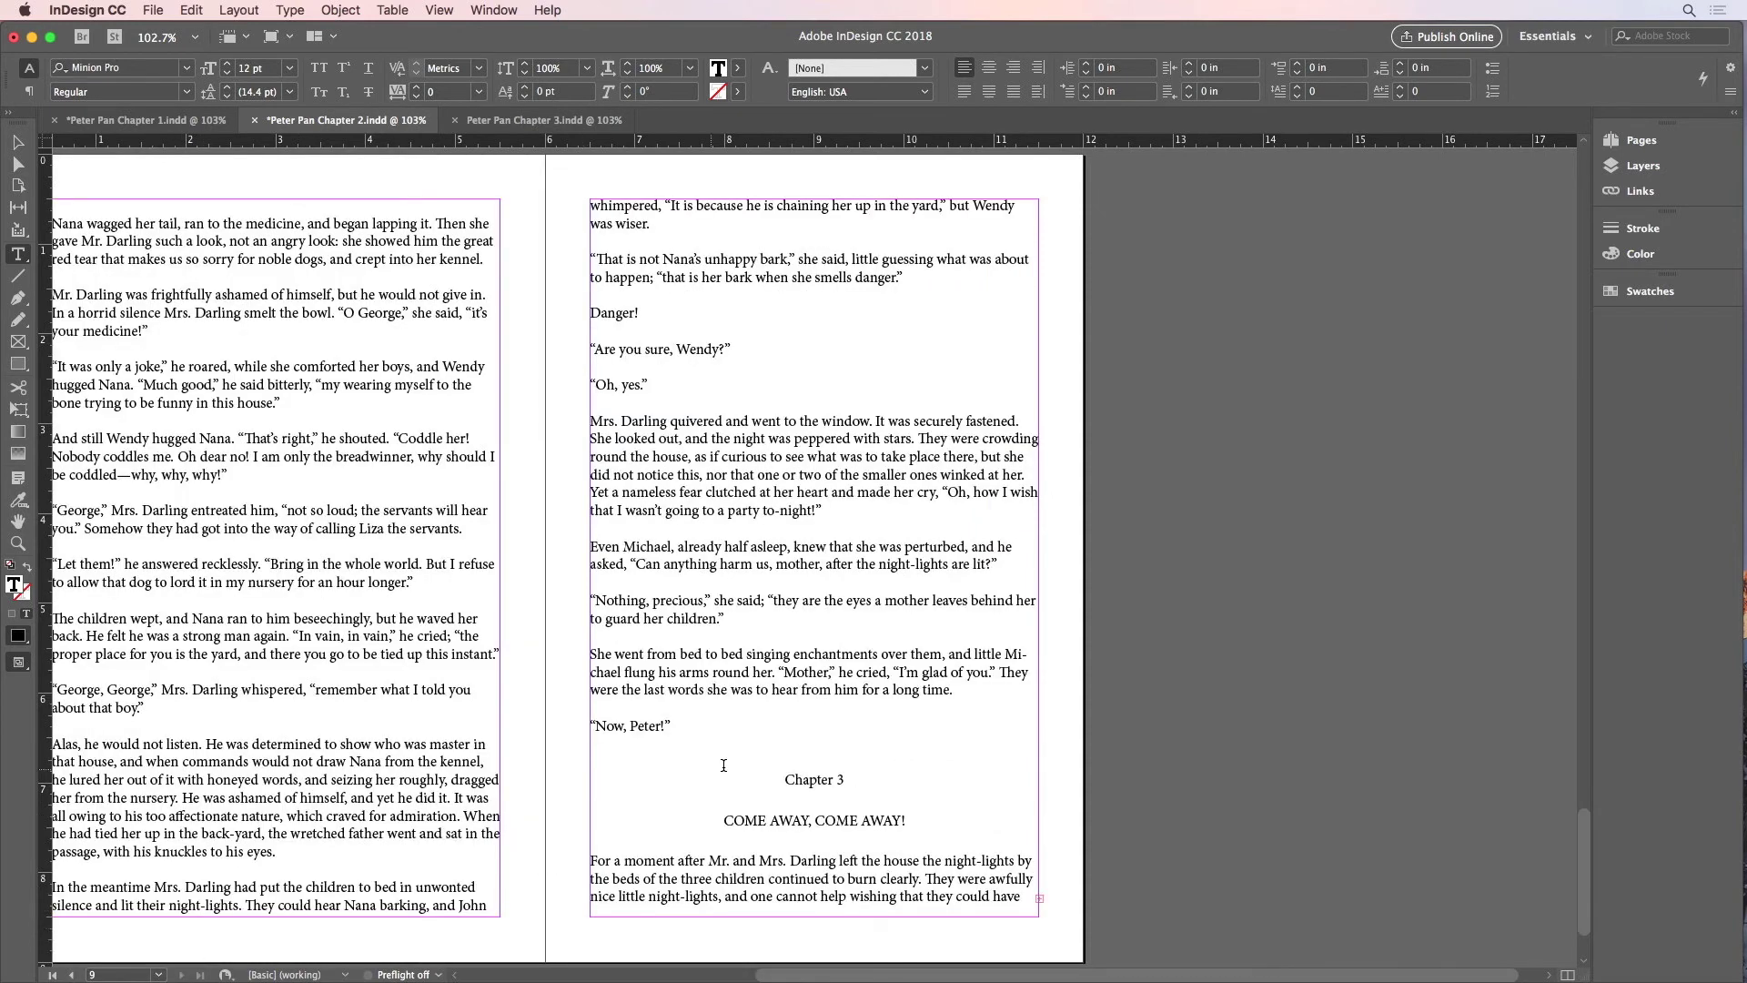
click(762, 770)
key(super)
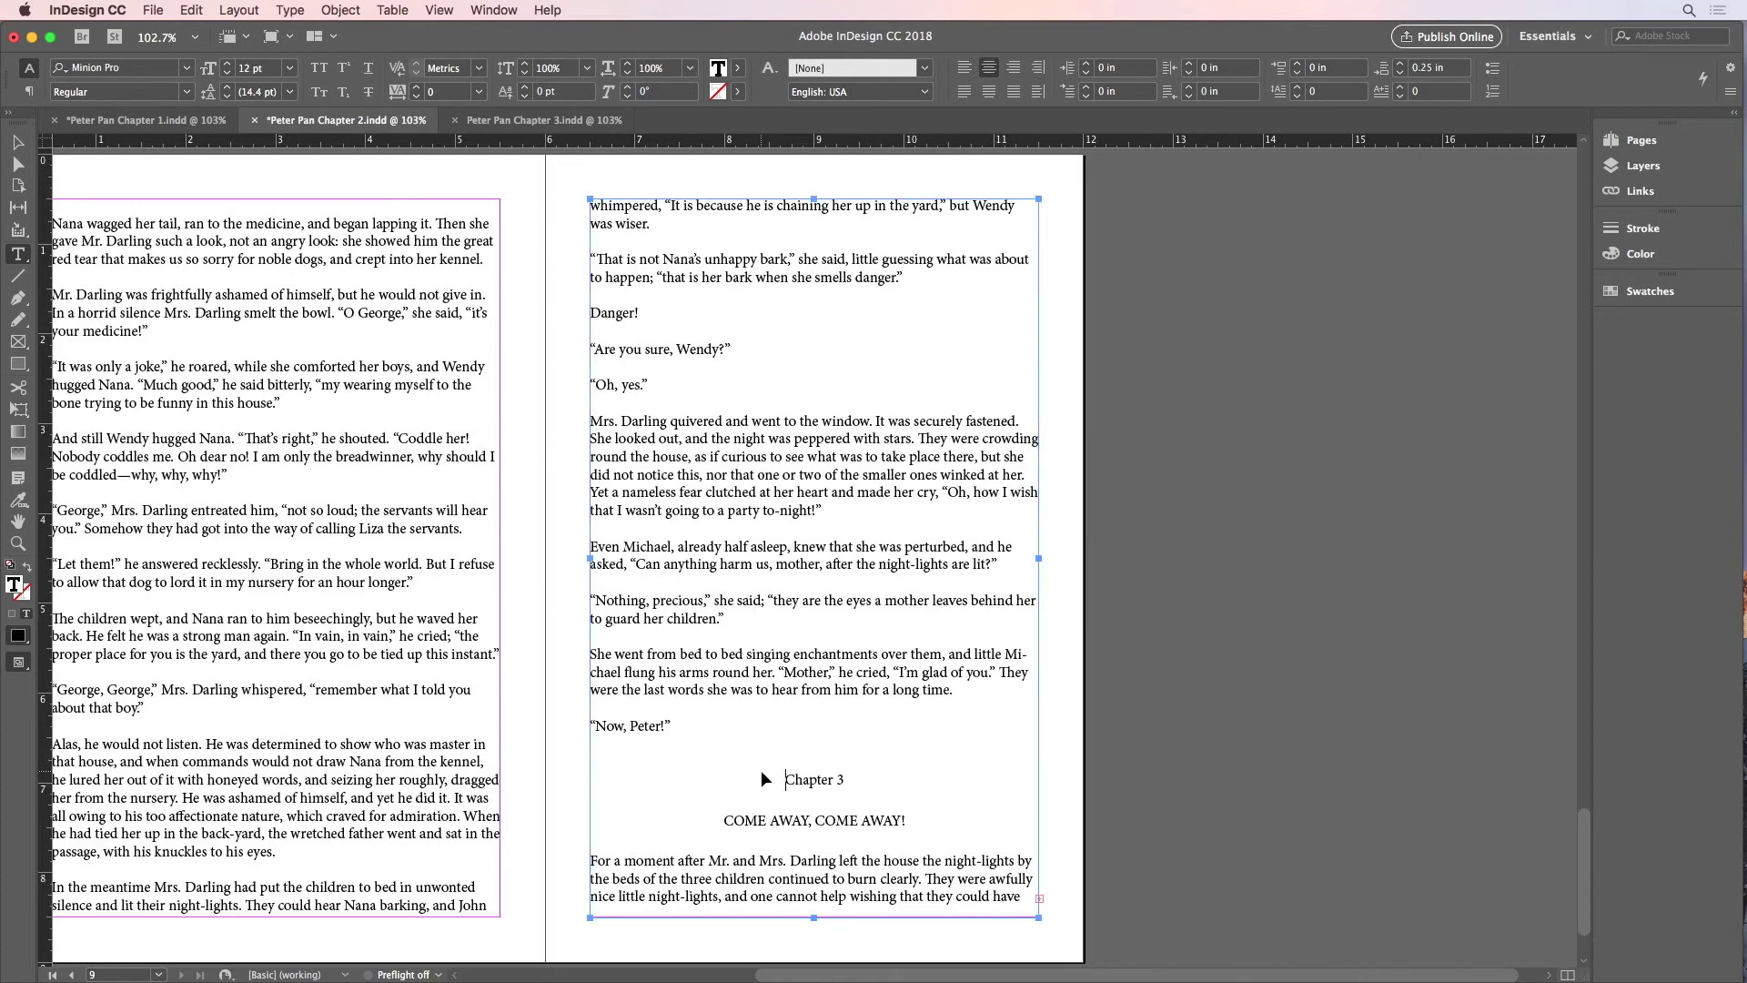
key(super+shift+End)
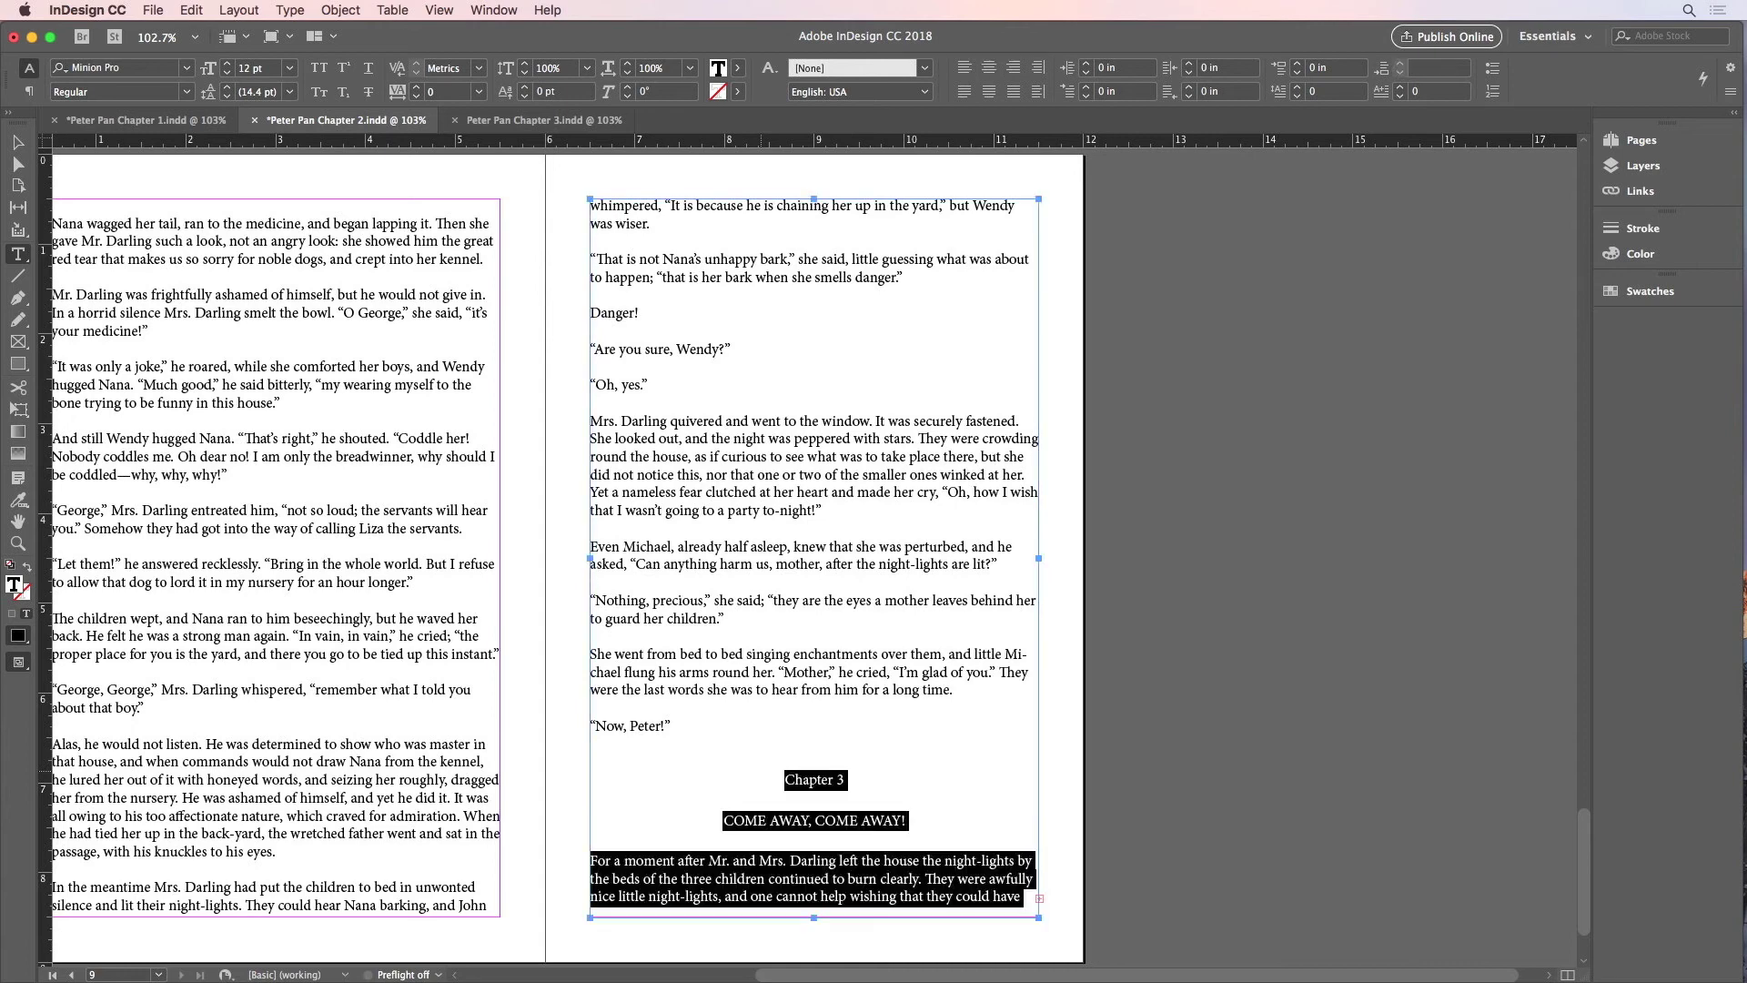
key(BackSpace)
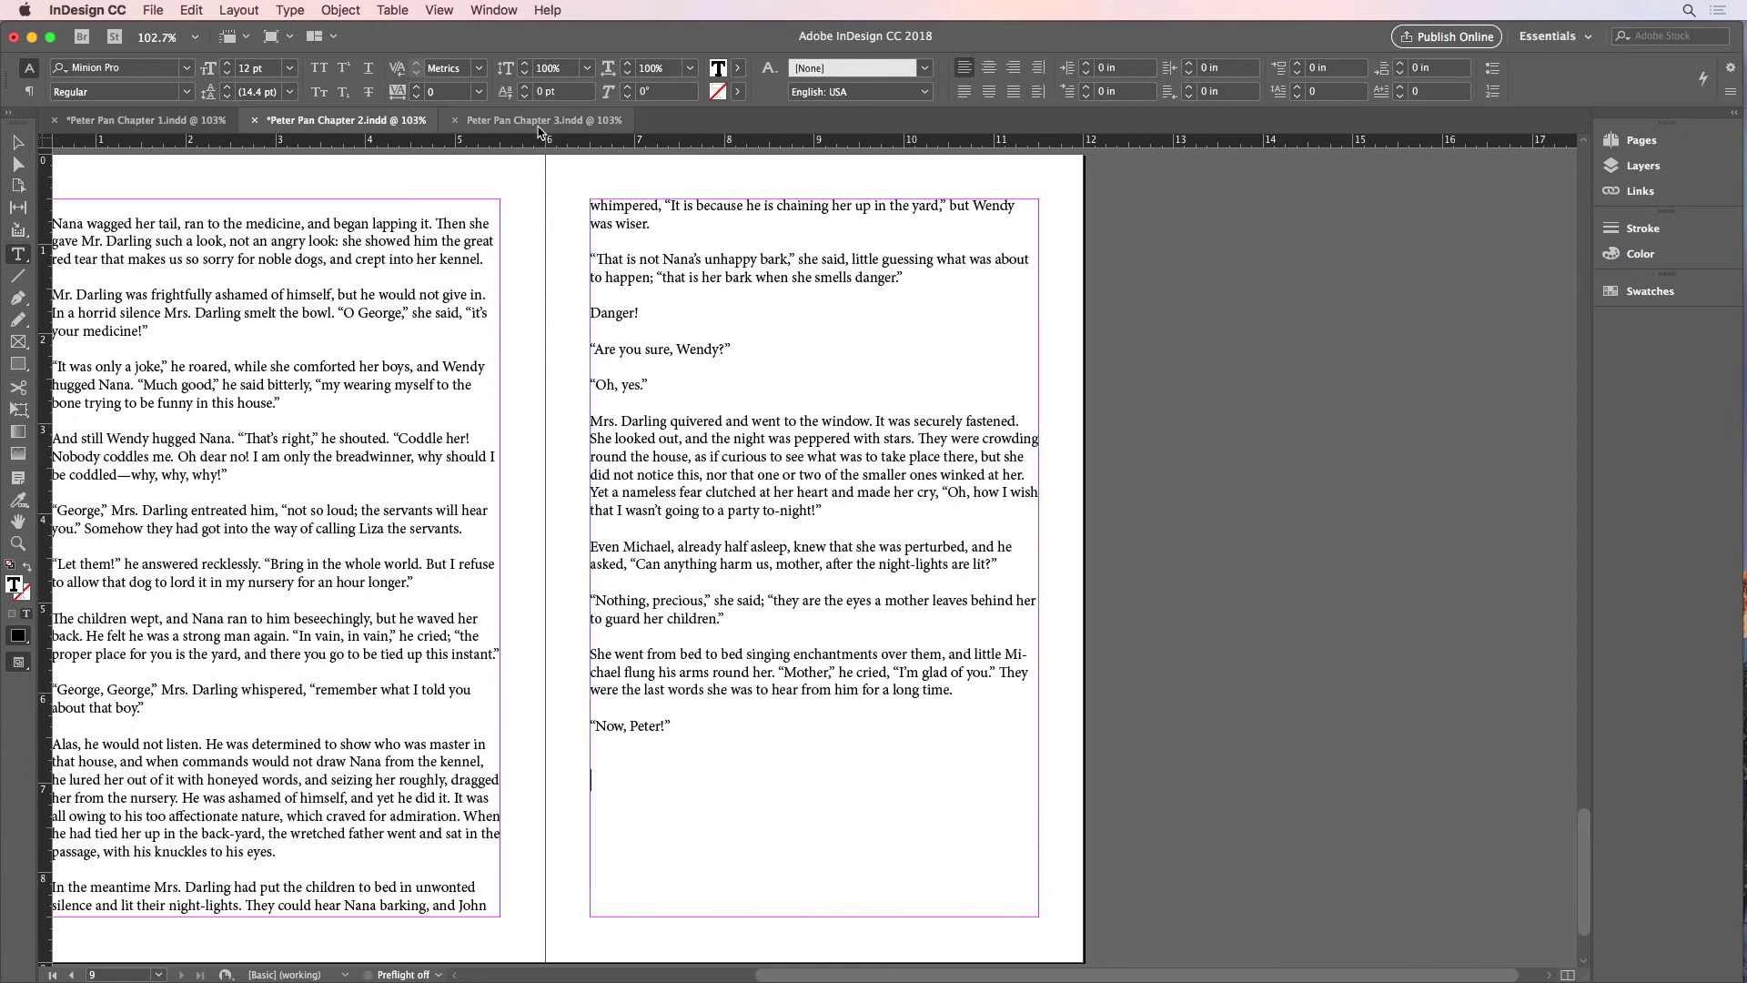
click(541, 120)
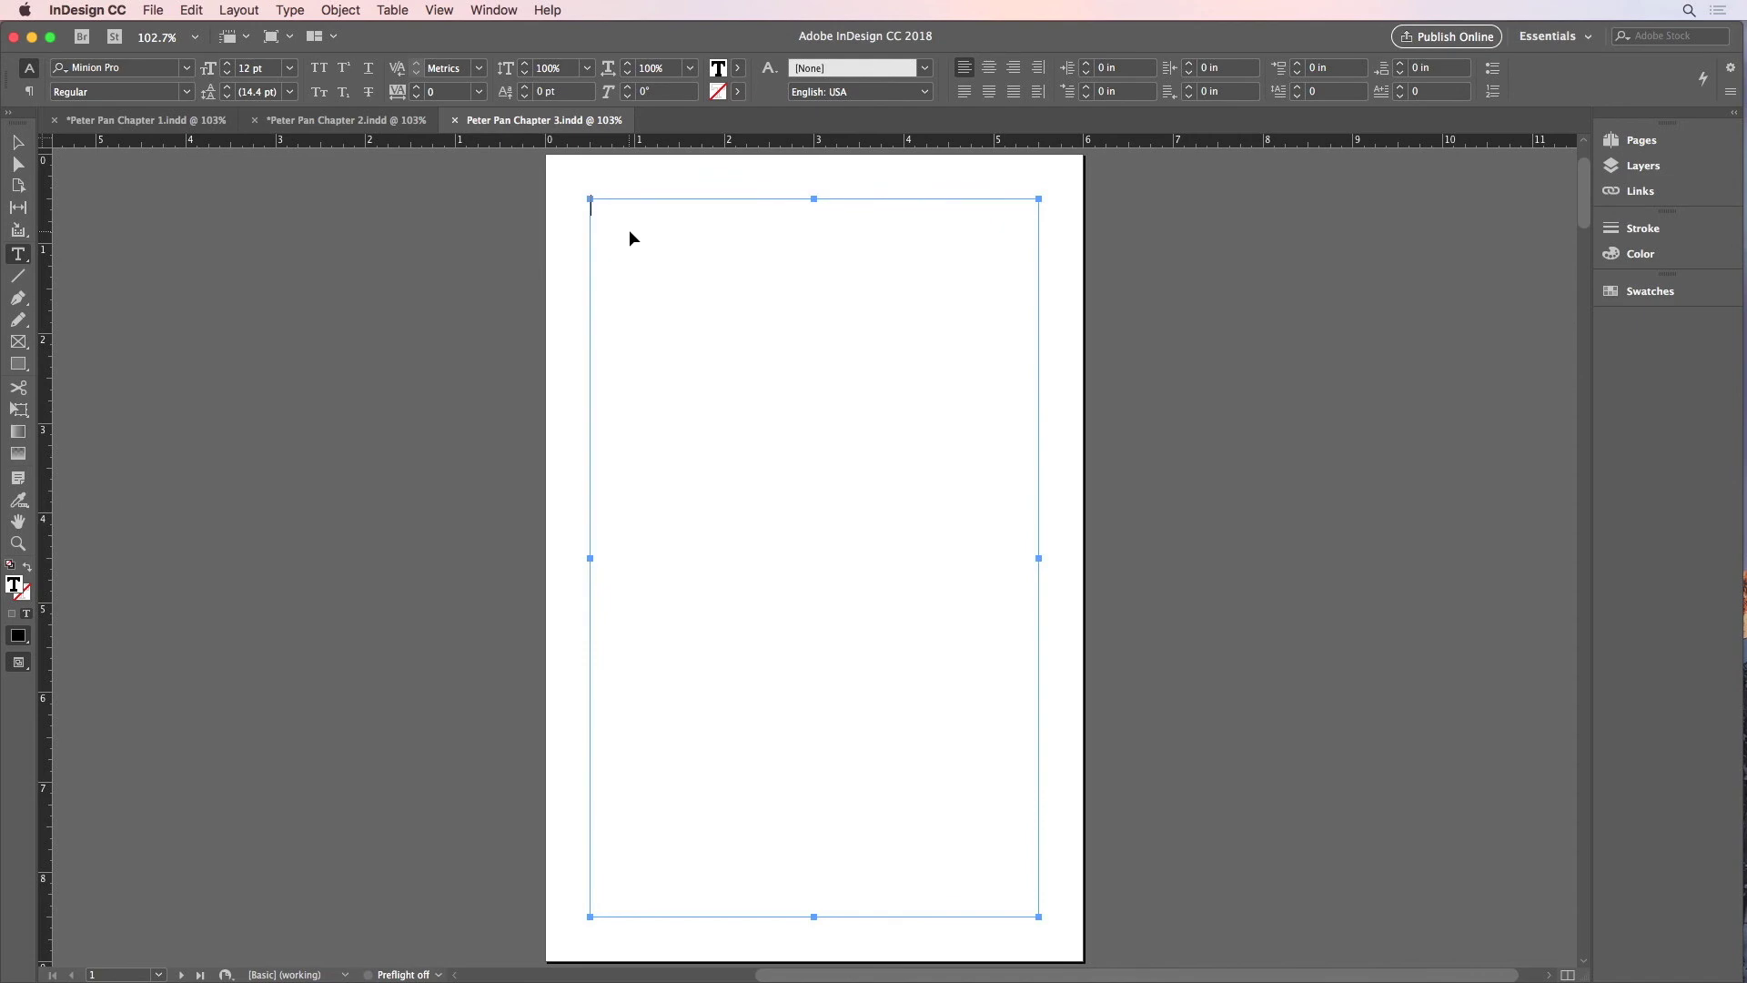
key(super+v)
scroll(675, 343, down, 5)
scroll(675, 343, left, 3)
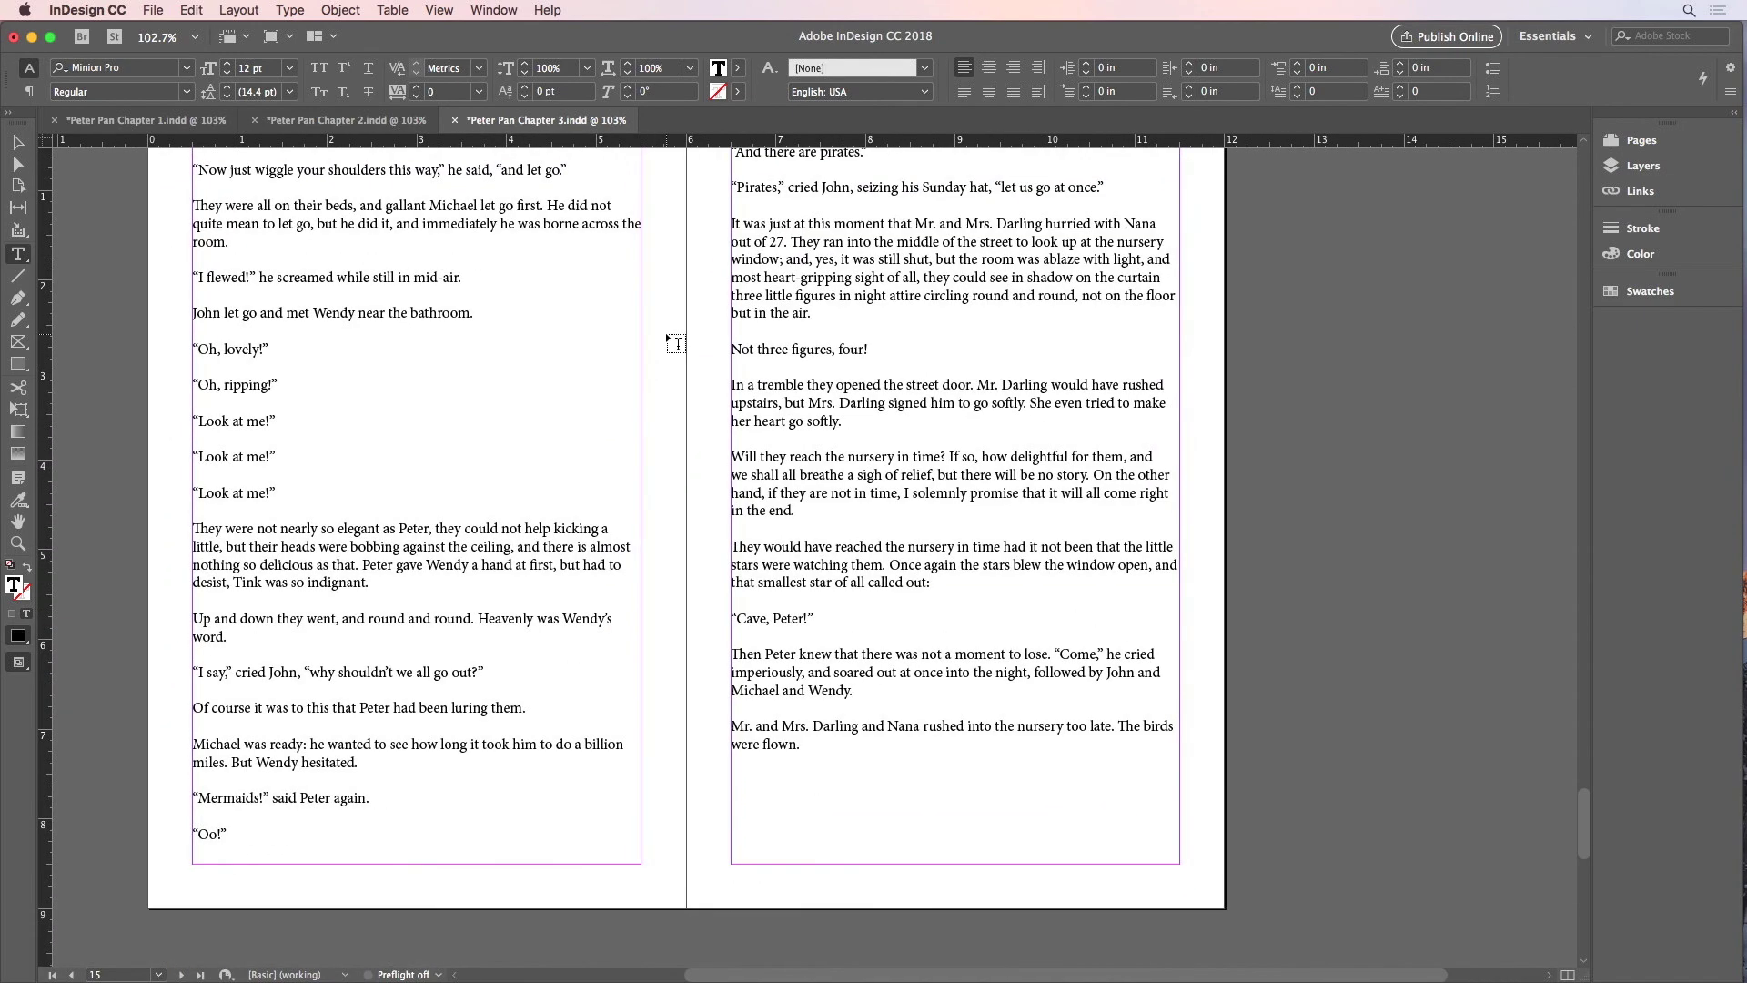